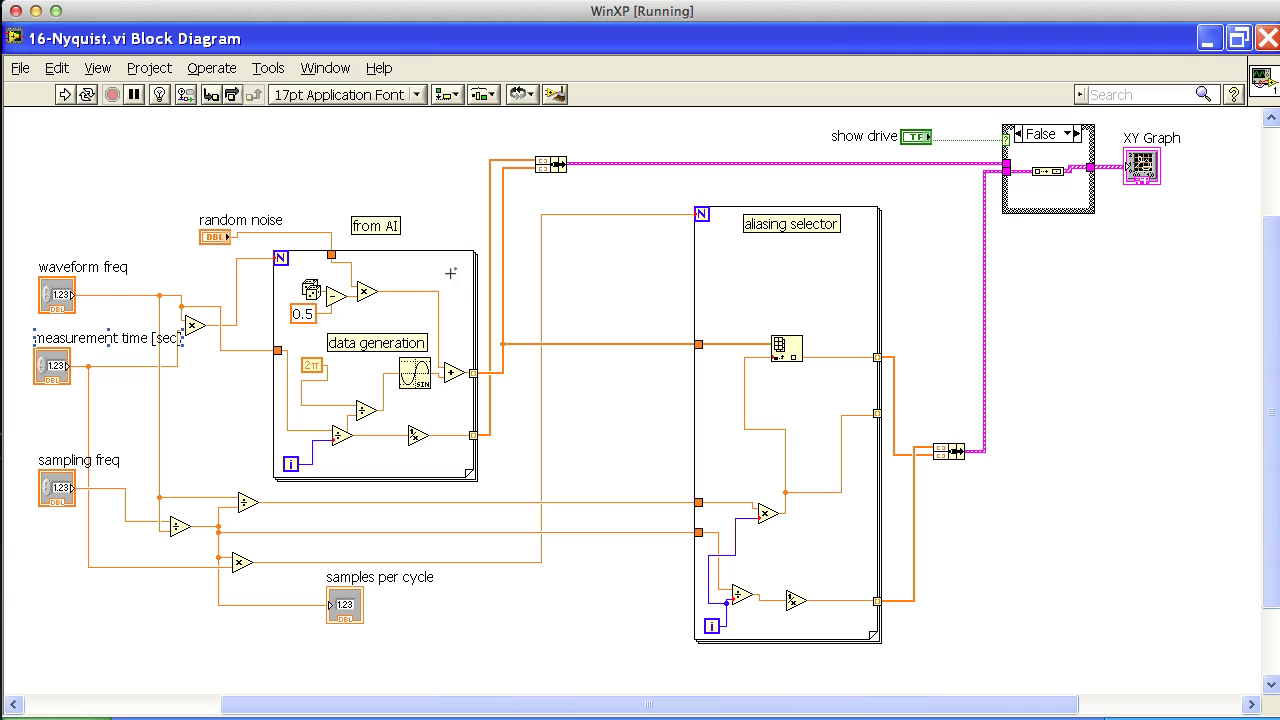
Switch from the block diagram to the VI's front panel
left_click(232, 222)
left_click(781, 592)
left_click(1077, 134)
left_click(1077, 134)
key("ctrl+e")
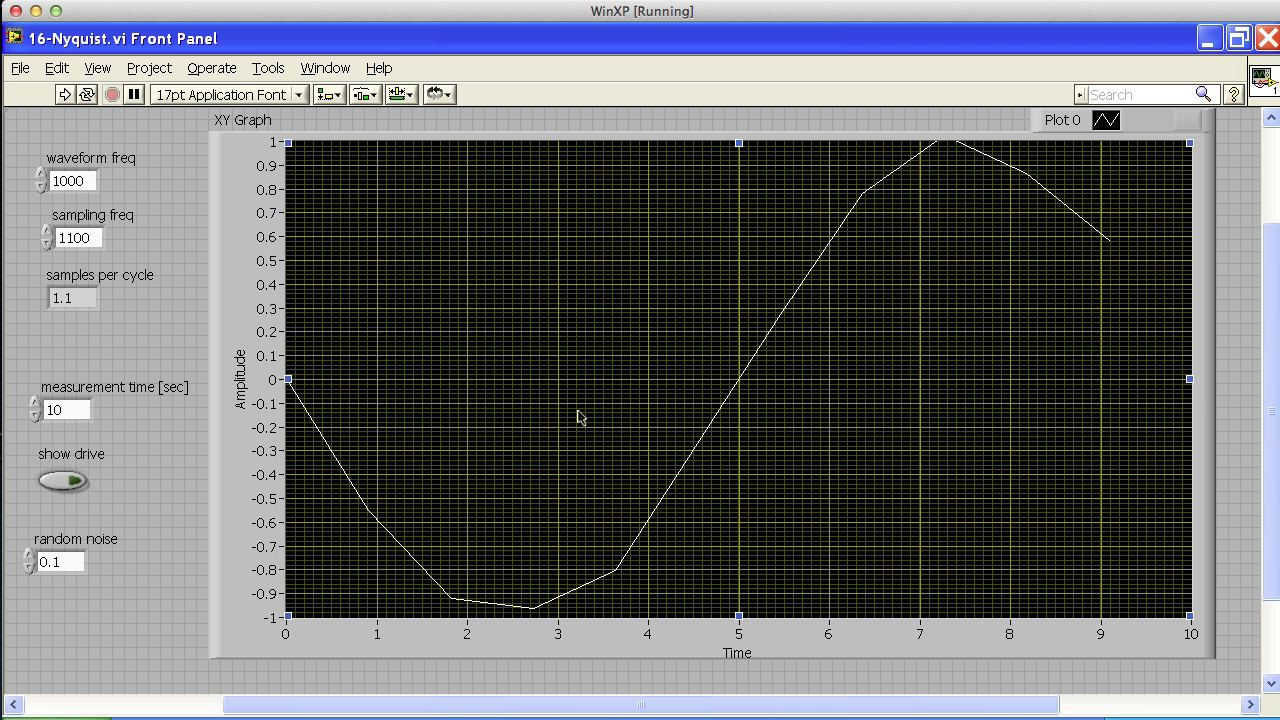
Make the XY Graph slightly taller by extending its lower edge downwards
left_click(92, 178)
left_click(95, 156)
left_click(87, 166)
left_click(712, 657)
left_click_drag(712, 657, 712, 686)
Start running the VI continuously
left_click(72, 232)
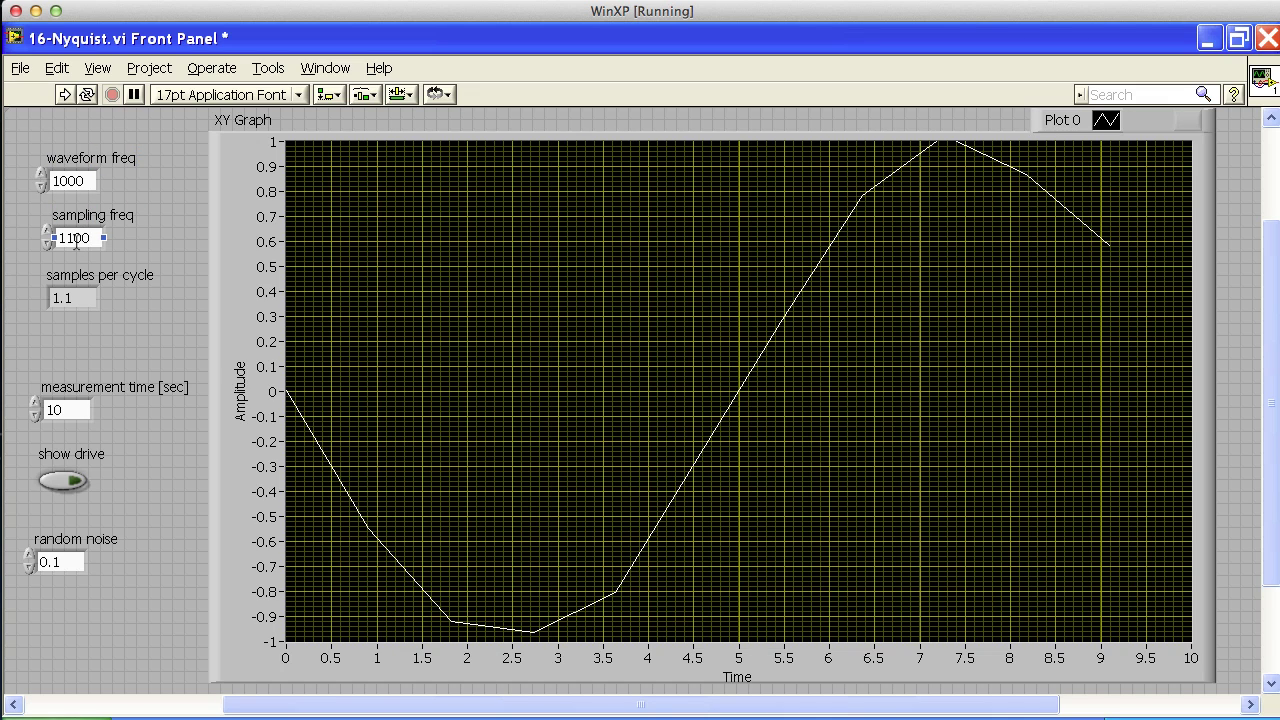
left_click(75, 240)
left_click(87, 94)
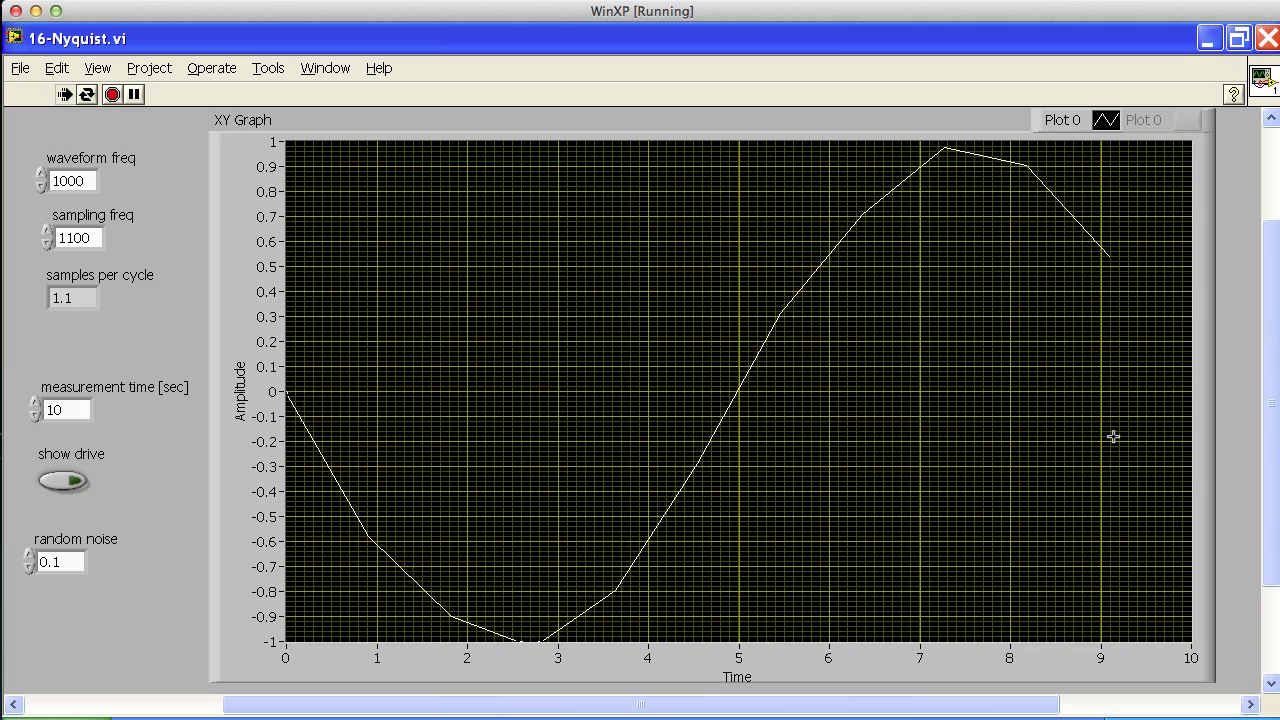
Raise the sampling frequency to 1200 and return it to 1100 while the VI runs
left_click_drag(91, 181, 40, 181)
left_click(124, 187)
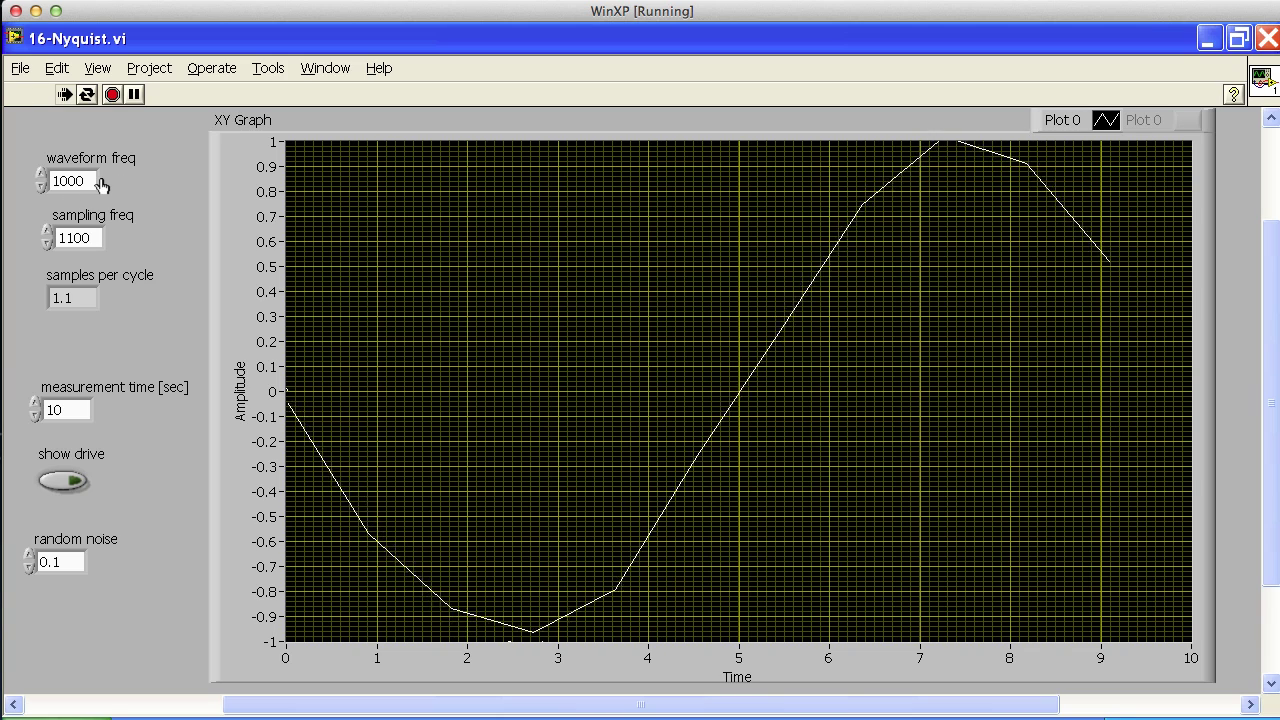
left_click(75, 238)
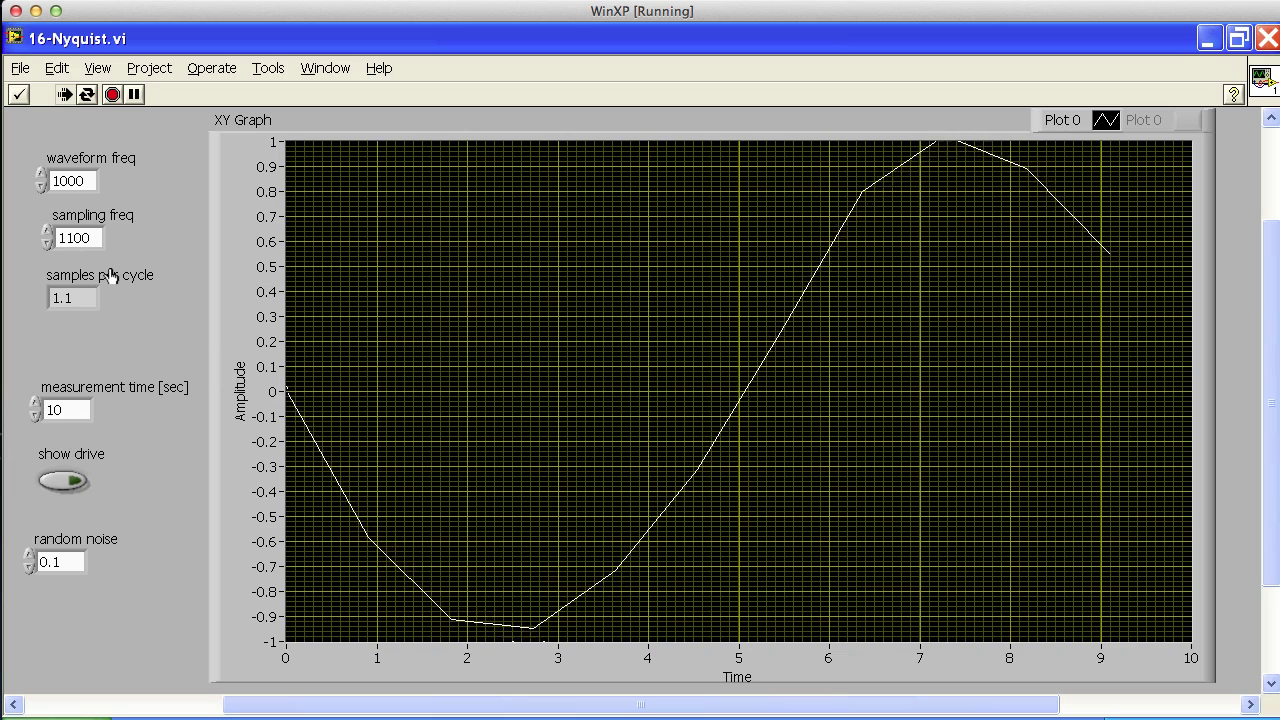
key("Up")
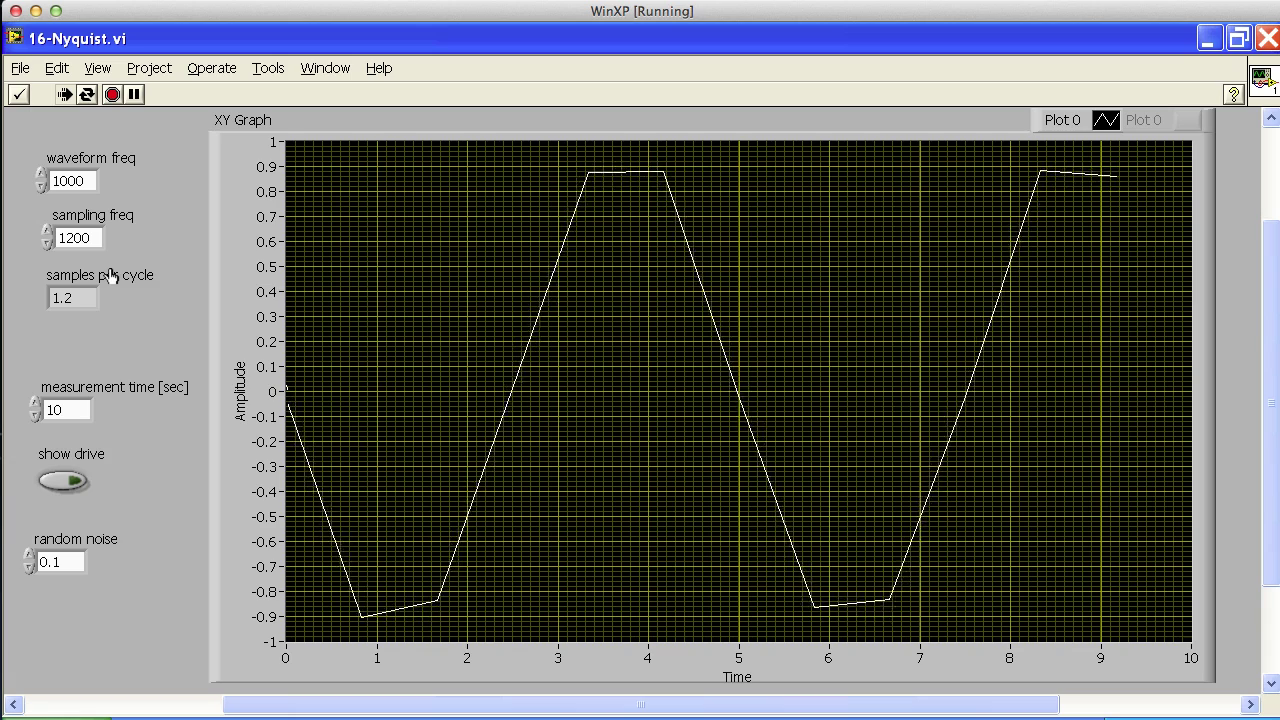
key("Down")
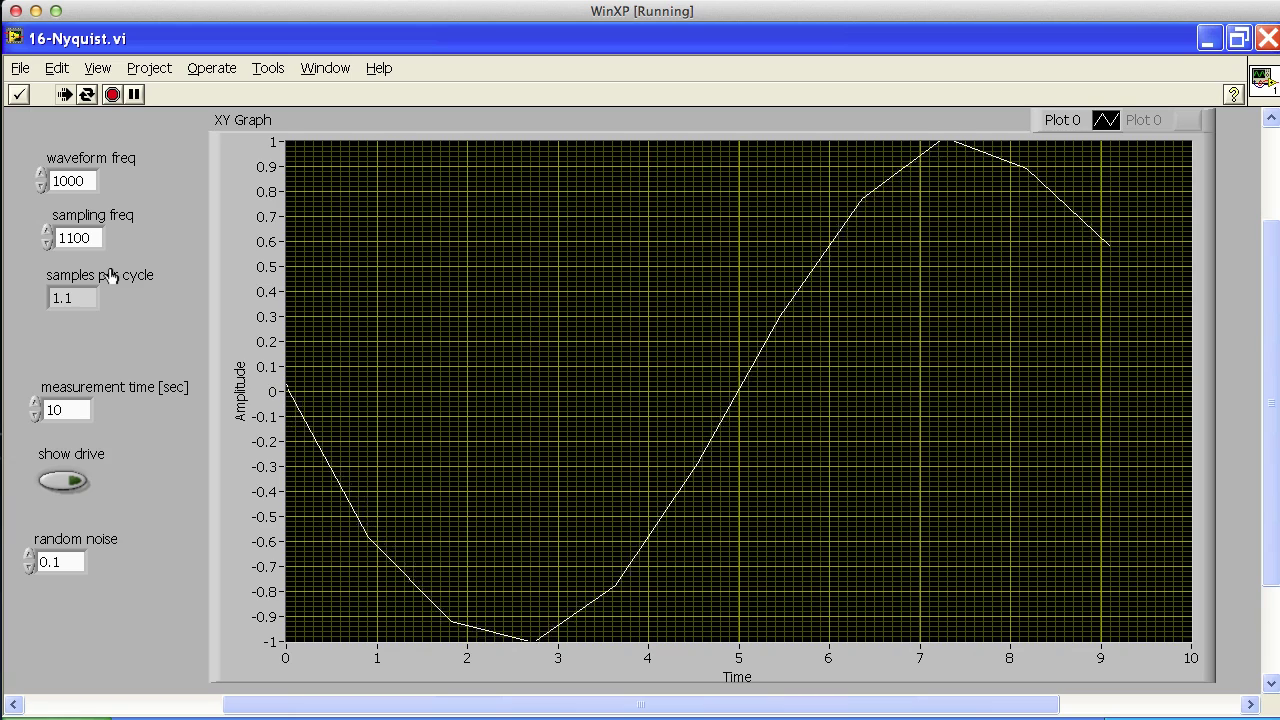
Lower the sampling frequency in steps of 100, through 1000 and 900, to 700
key("Down")
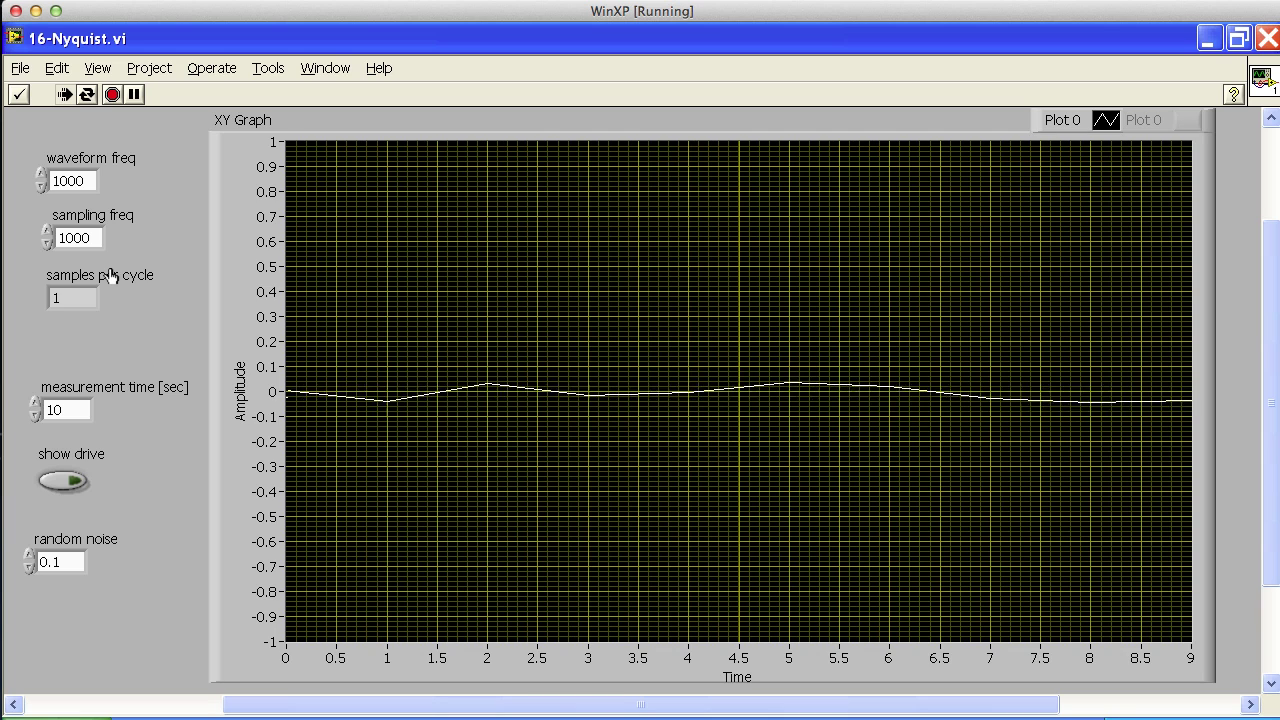
key("Down")
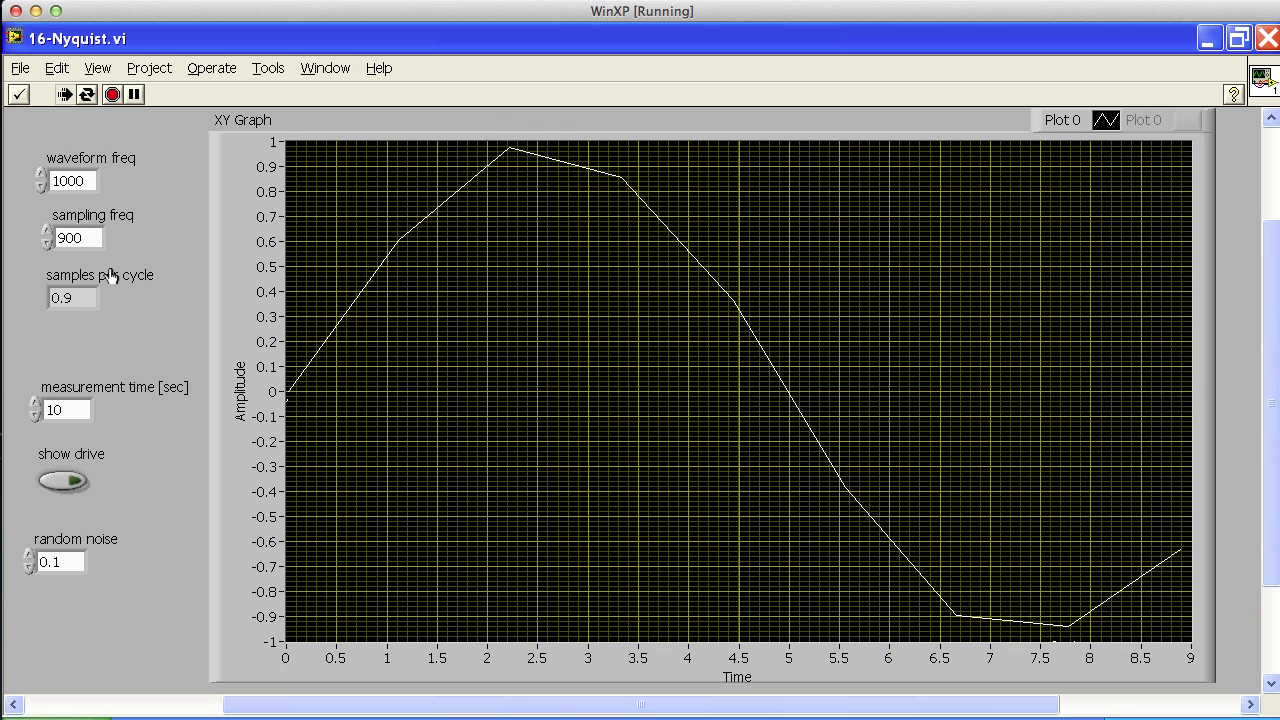
key("Down")
key("Down")
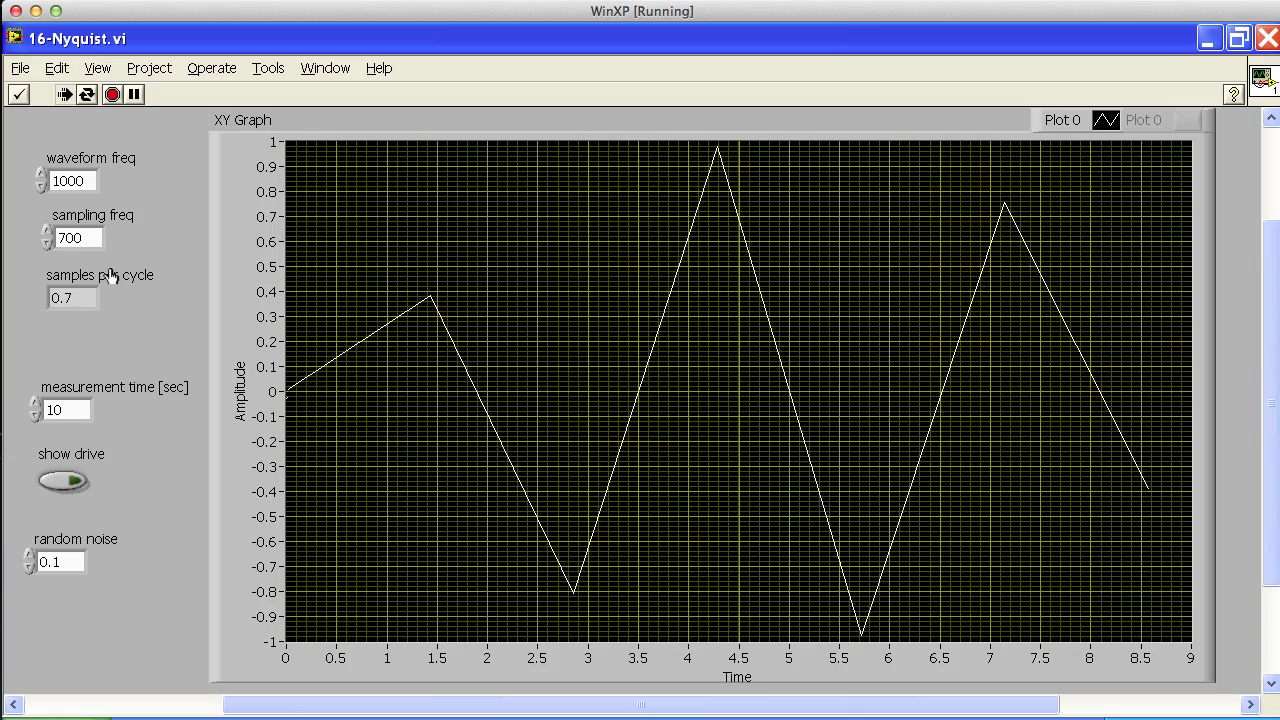
Raise the sampling frequency in steps of 100, through 1000 and 1300, to 1500
key("Up")
key("Up")
key("Up")
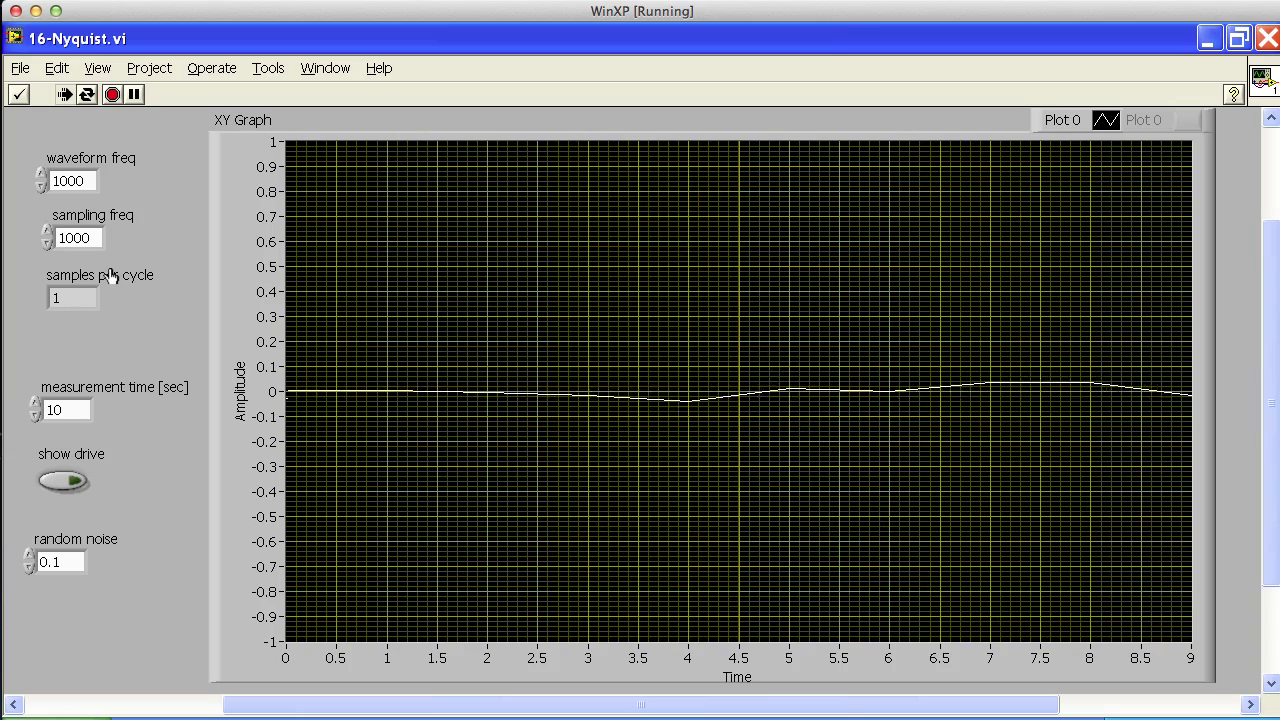
key("Up")
key("Up")
key("Up")
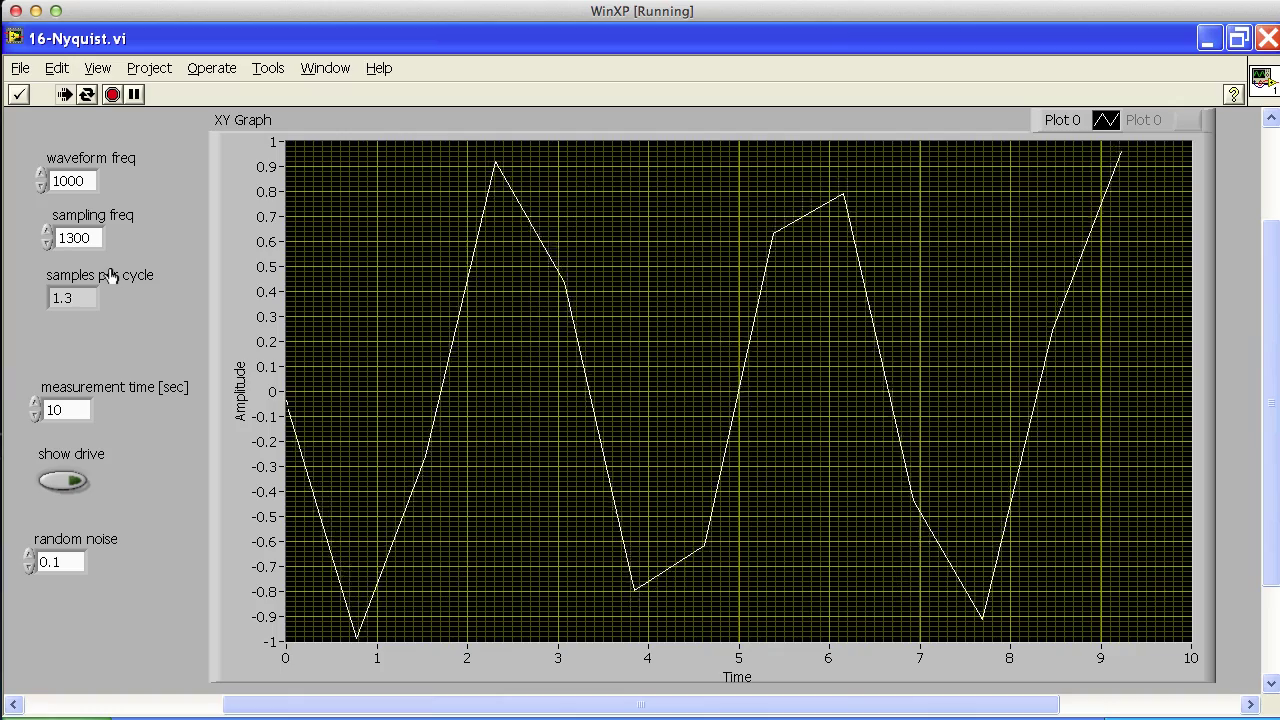
key("Up")
key("Up")
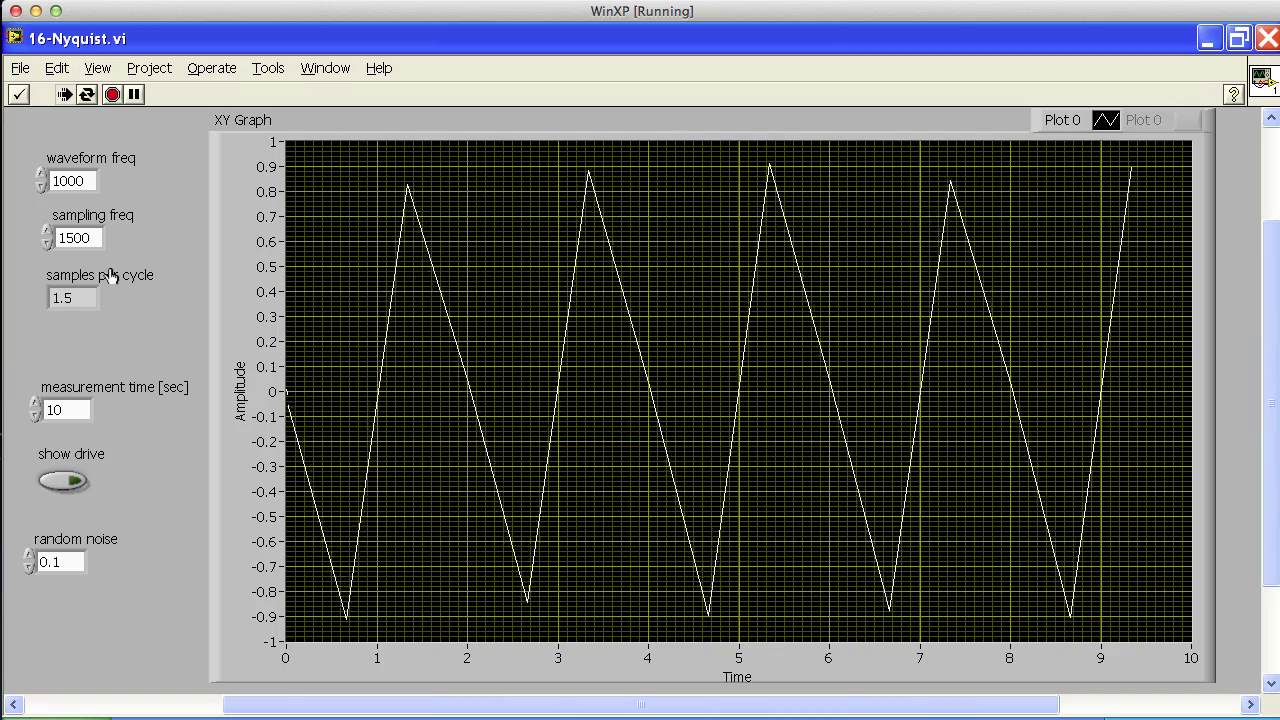
Nudge the sampling frequency slightly above and below 1500 and return it to 1500
key("Up")
key("Down")
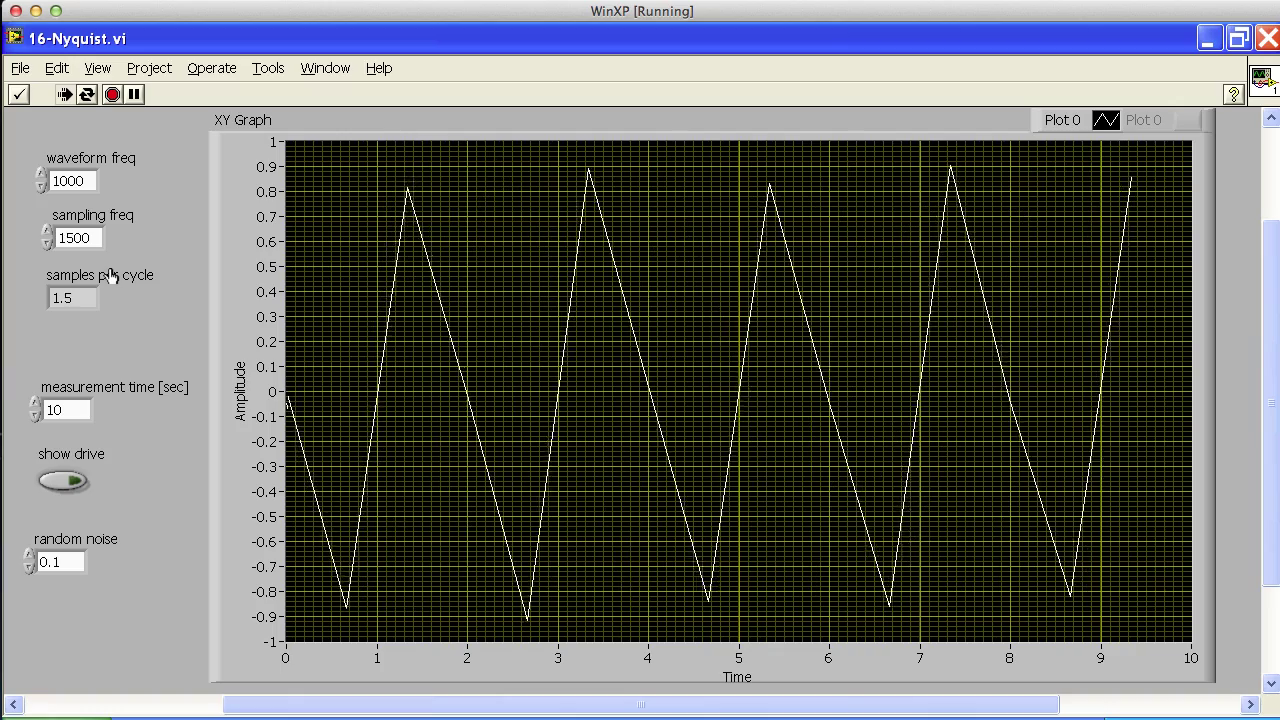
key("Down")
key("Up")
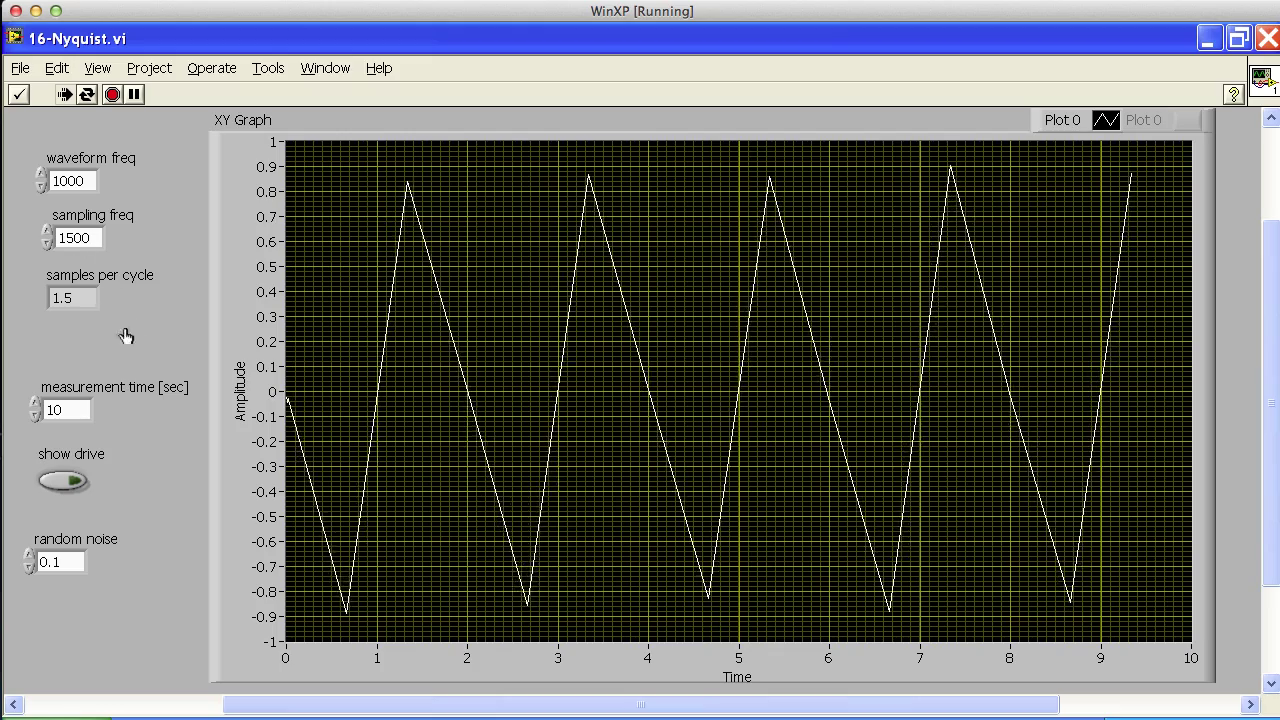
Gradually raise the sampling frequency through 2200 and 10000 up to 20000 to compare the sampled waveforms
key("Up")
key("Up")
key("Up")
key("Up")
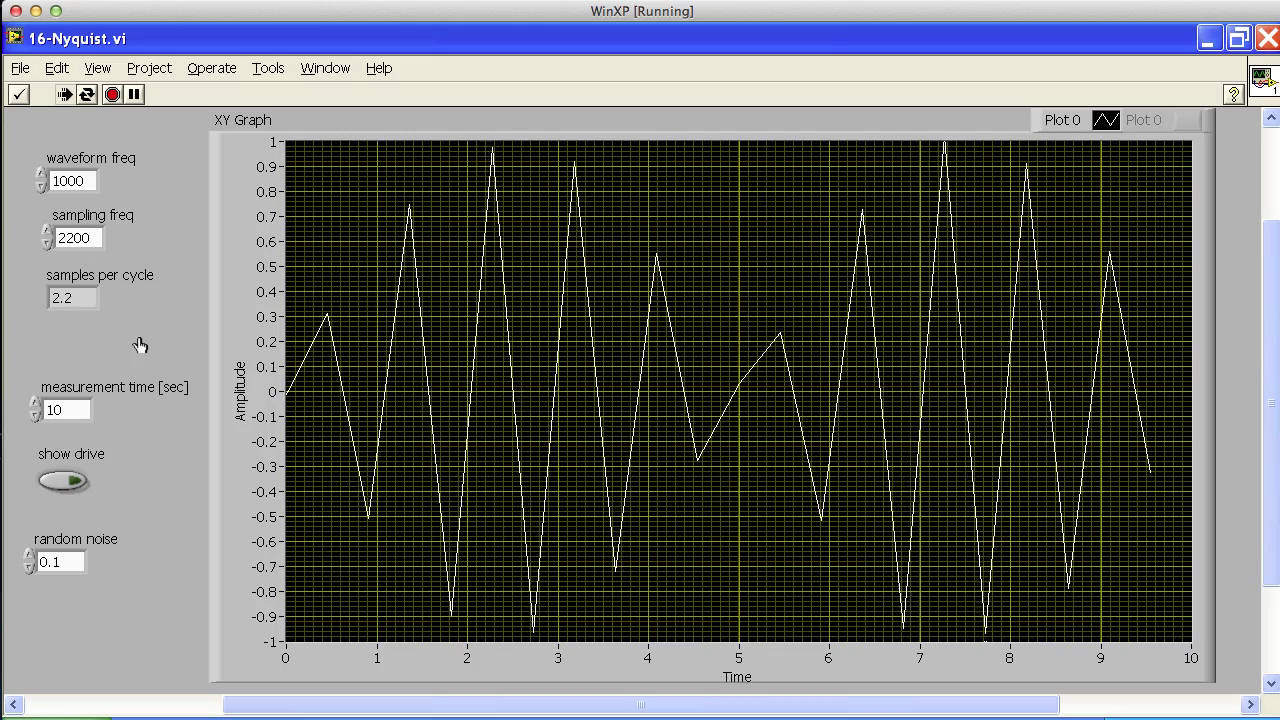
key("Up")
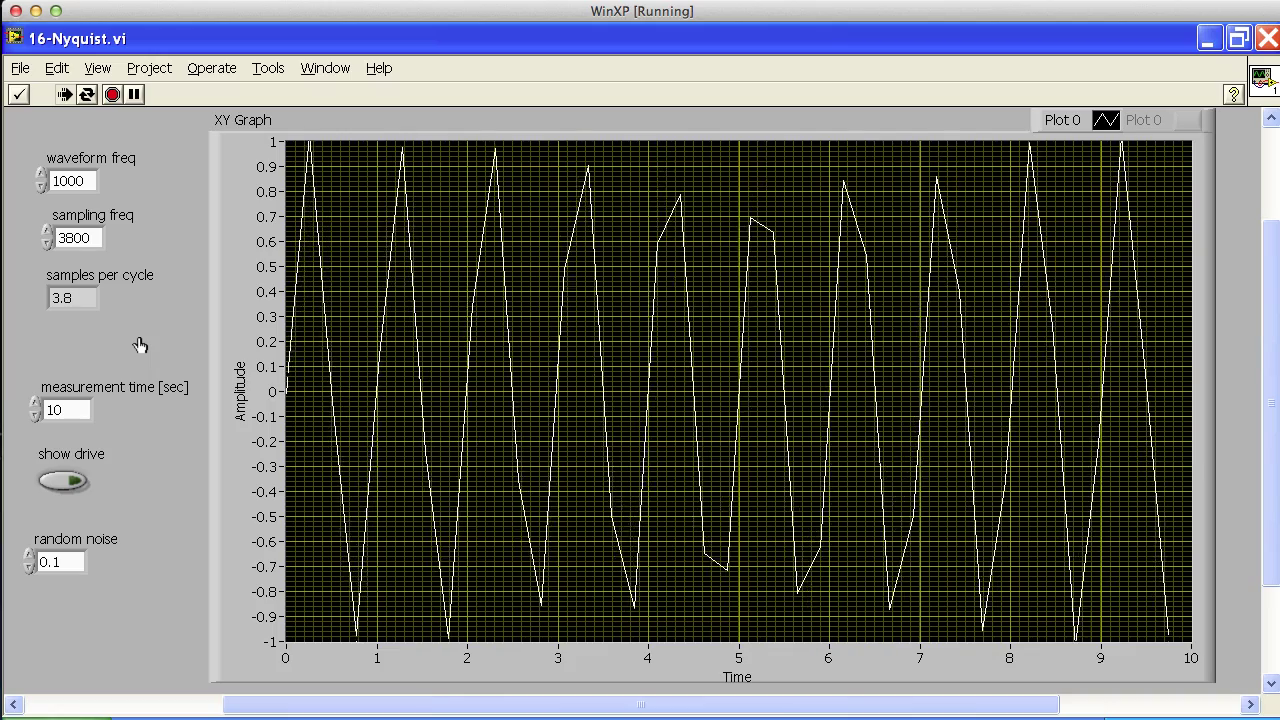
key("Up")
key("Up")
key("Up")
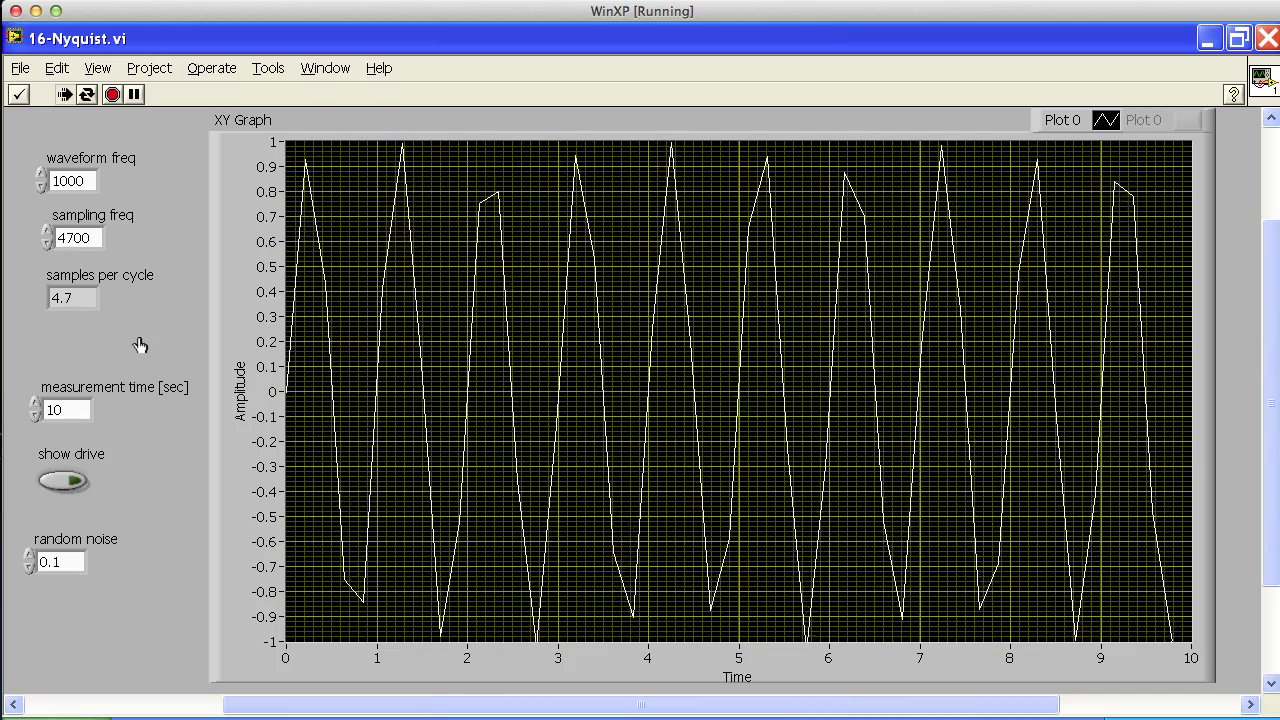
key("Up")
key("Up")
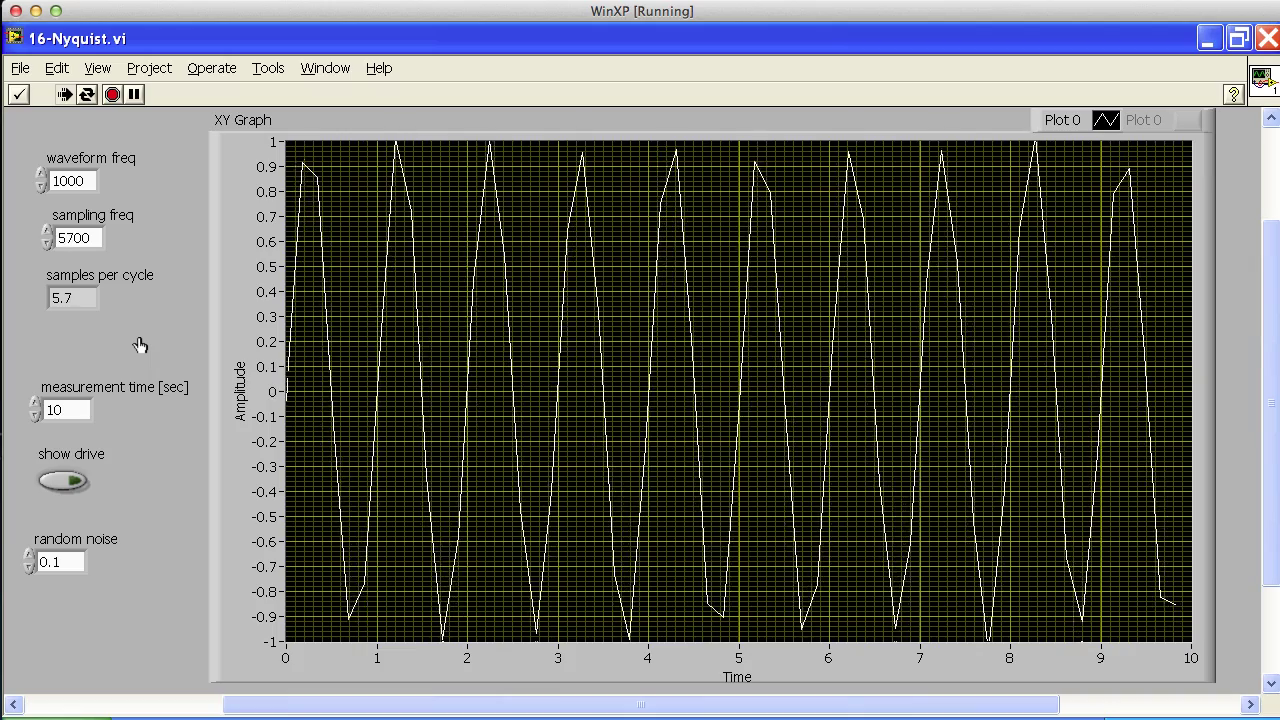
key("Up")
key("Up")
key("Up")
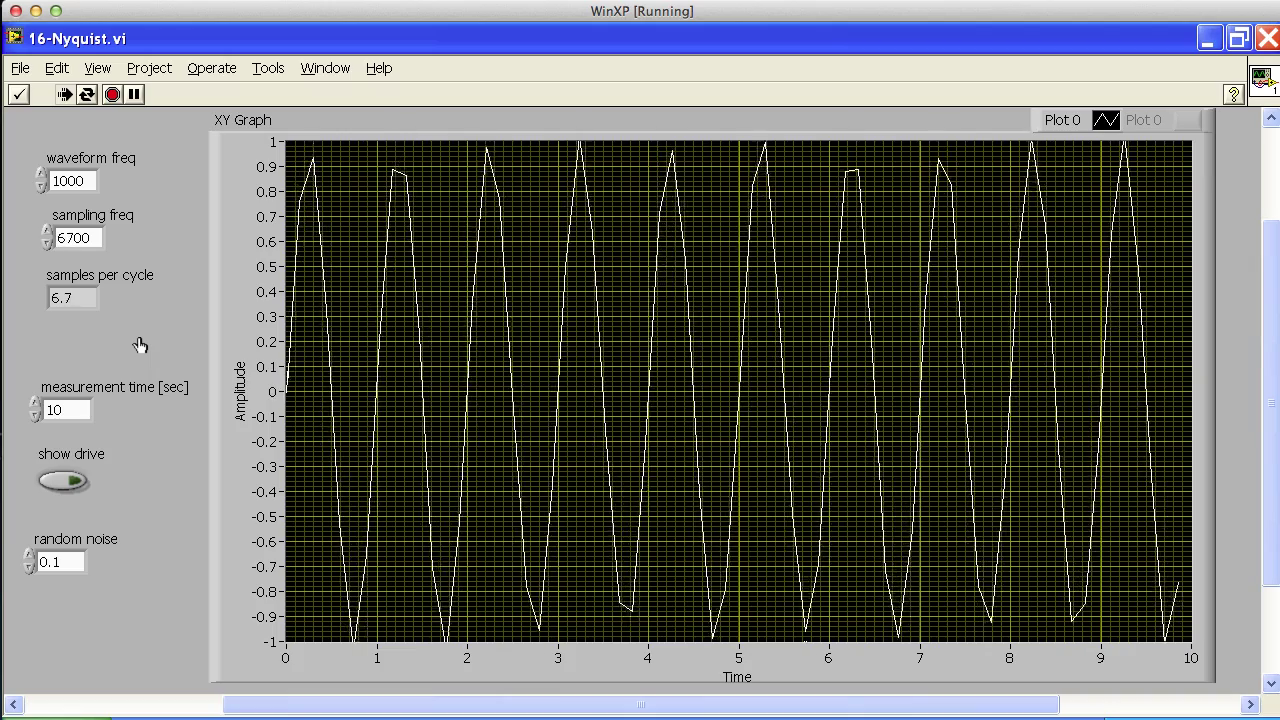
key("Up")
key("Up")
key("Up")
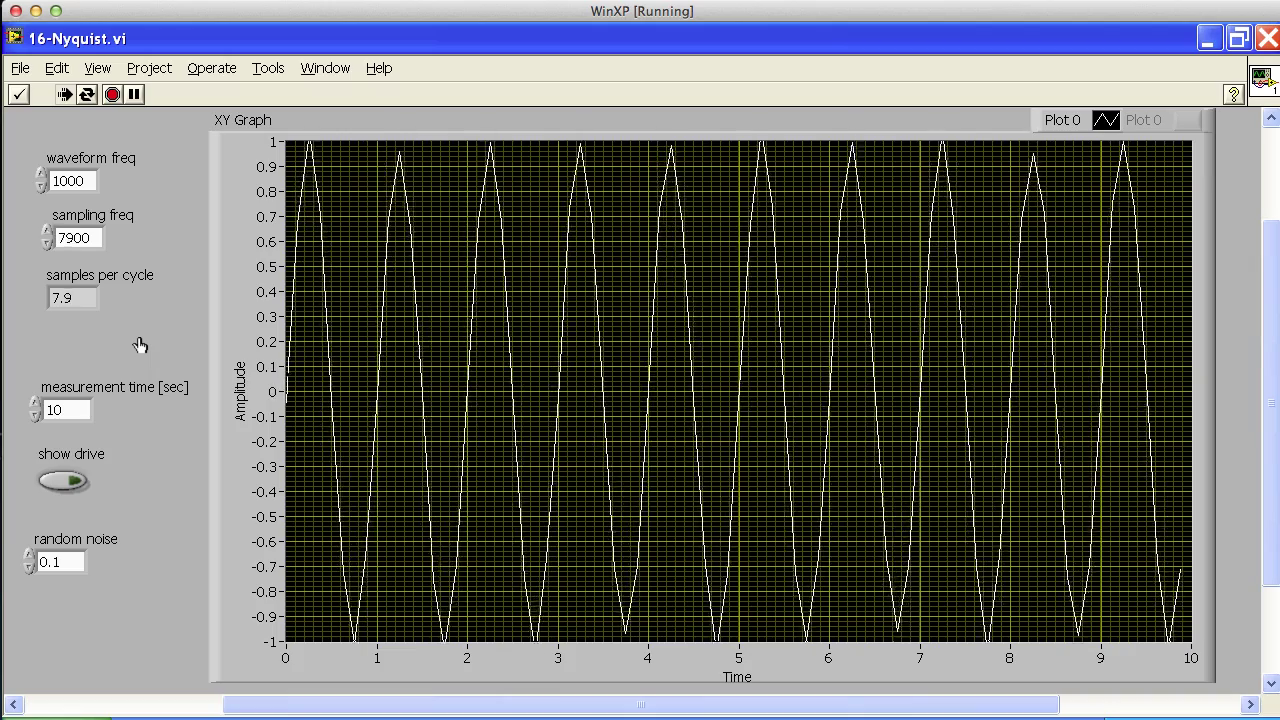
key("Up")
key("Up")
key("Up")
key("Up")
key("Up")
key("Up")
key("Up")
key("Up")
key("Up")
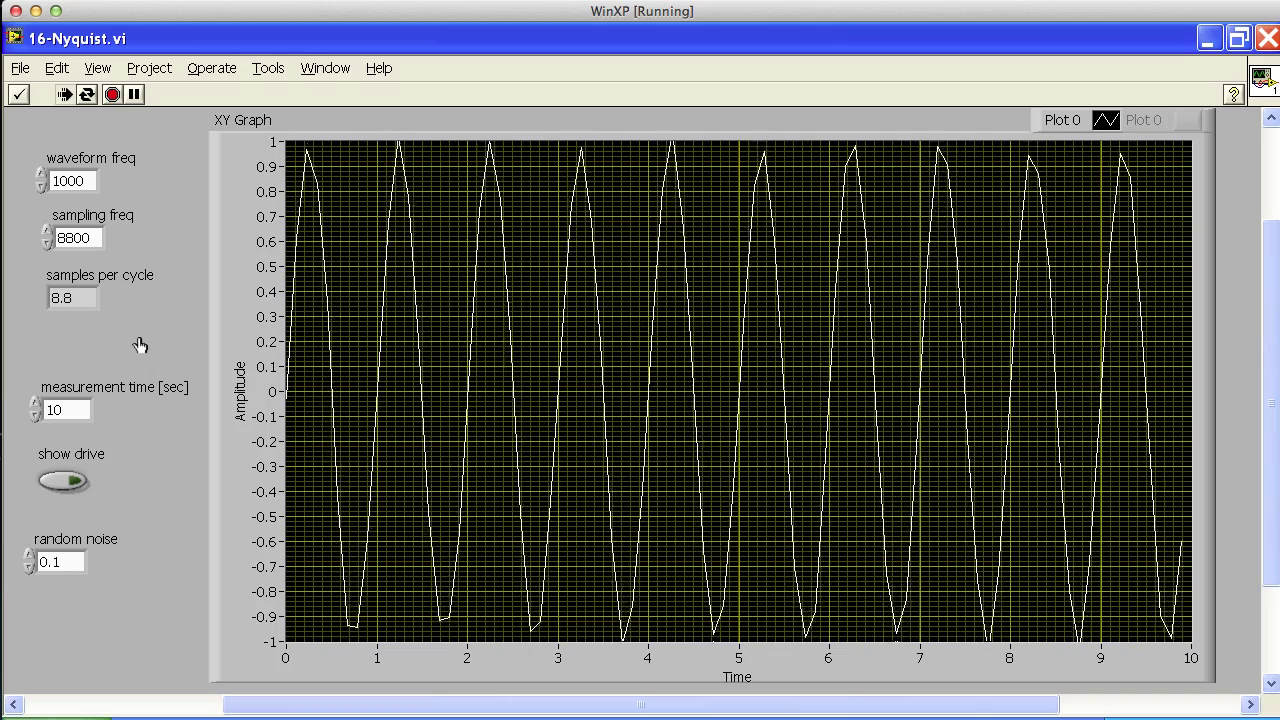
key("Up")
key("Up")
key("Up")
key("Up")
key("Up")
key("Up")
key("Up")
key("Up")
key("Up")
key("Up")
key("Up")
key("Up")
key("Up")
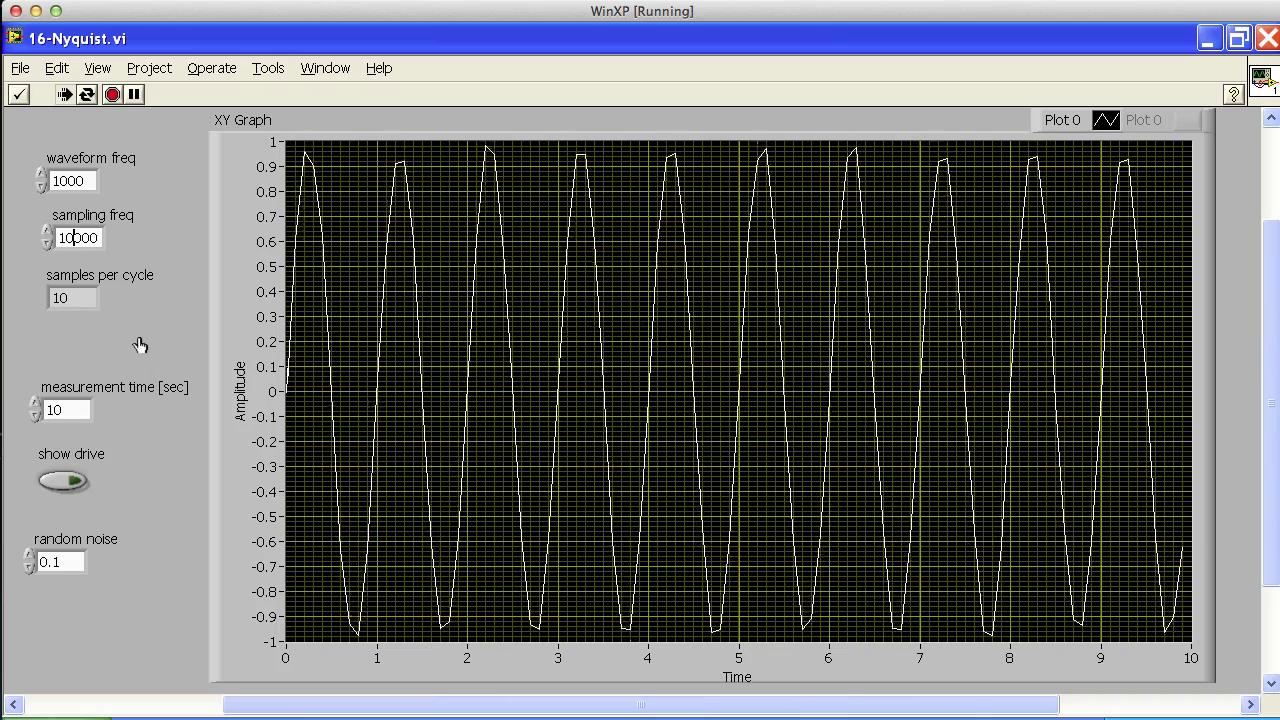
key("Up")
key("Up")
key("Up")
key("Up")
key("Up")
key("Up")
key("Up")
key("Up")
key("Up")
key("Up")
key("Up")
key("Up")
key("Up")
key("Up")
key("Up")
key("Up")
key("Up")
key("Up")
key("Up")
key("Up")
key("Up")
key("Up")
key("Up")
key("Up")
key("Up")
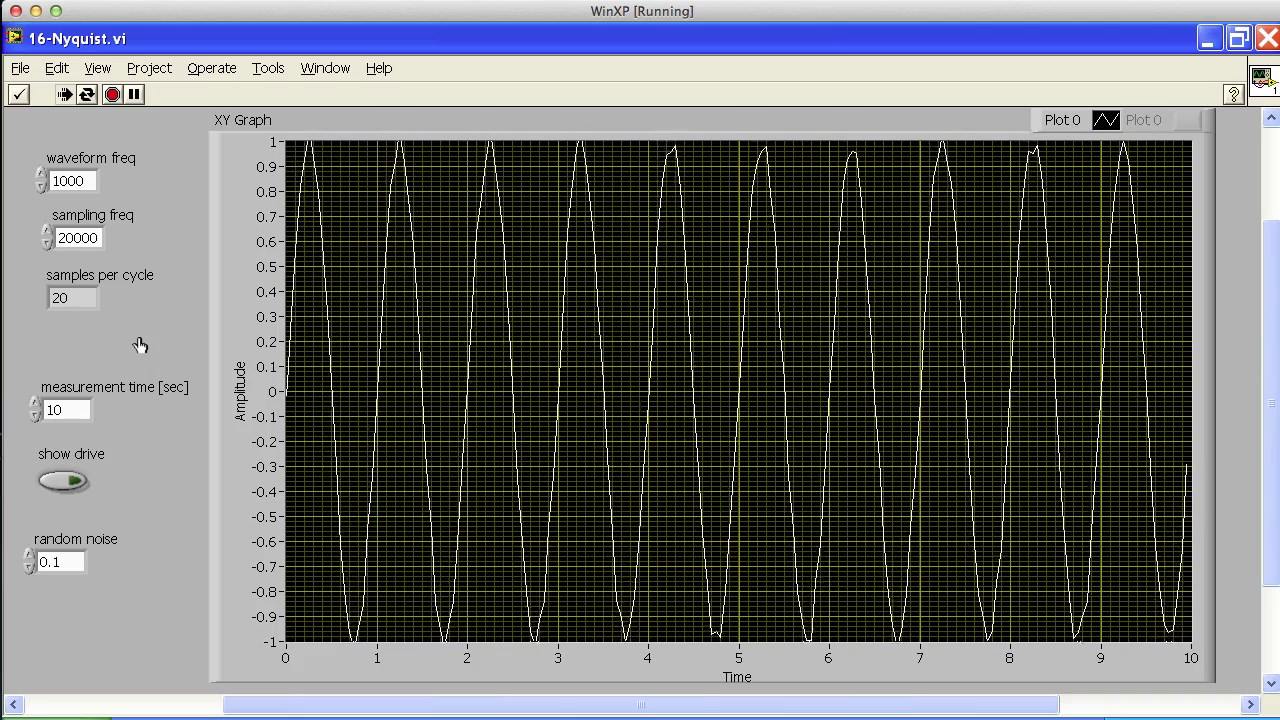
Turn on the show drive switch to overlay the drive signal, and lower the sampling frequency to 4000
left_click(64, 481)
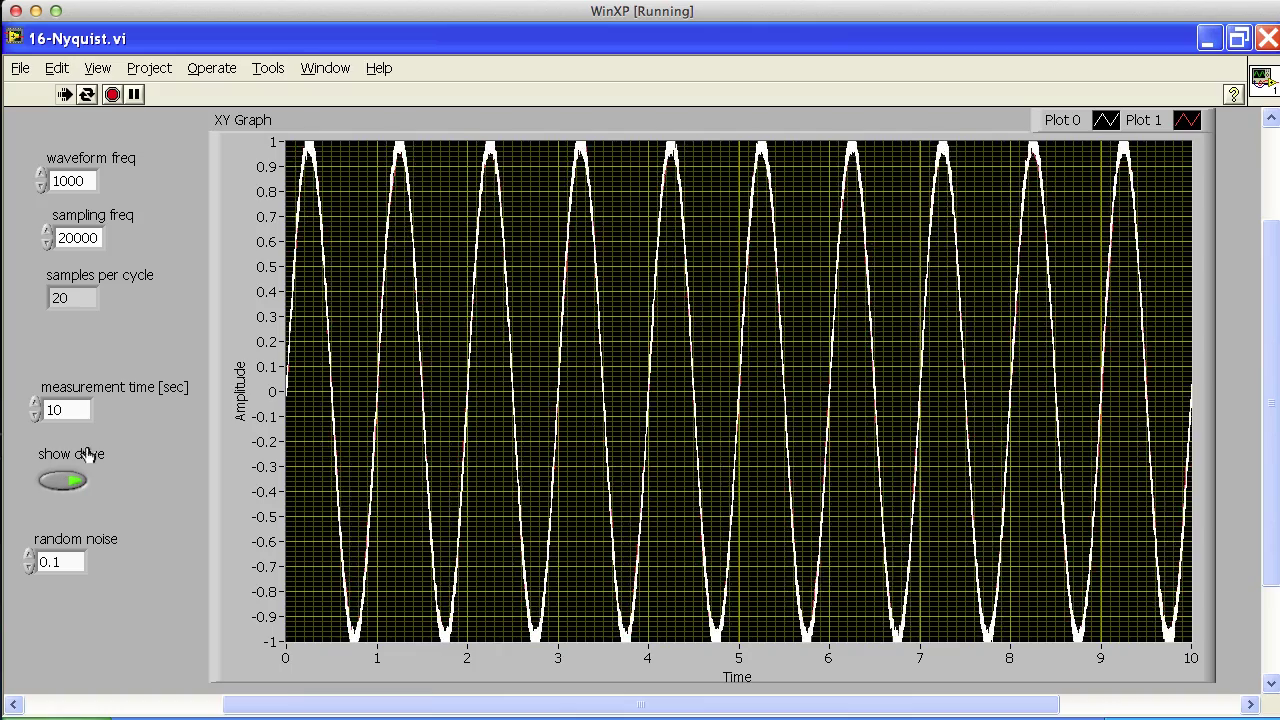
left_click(60, 238)
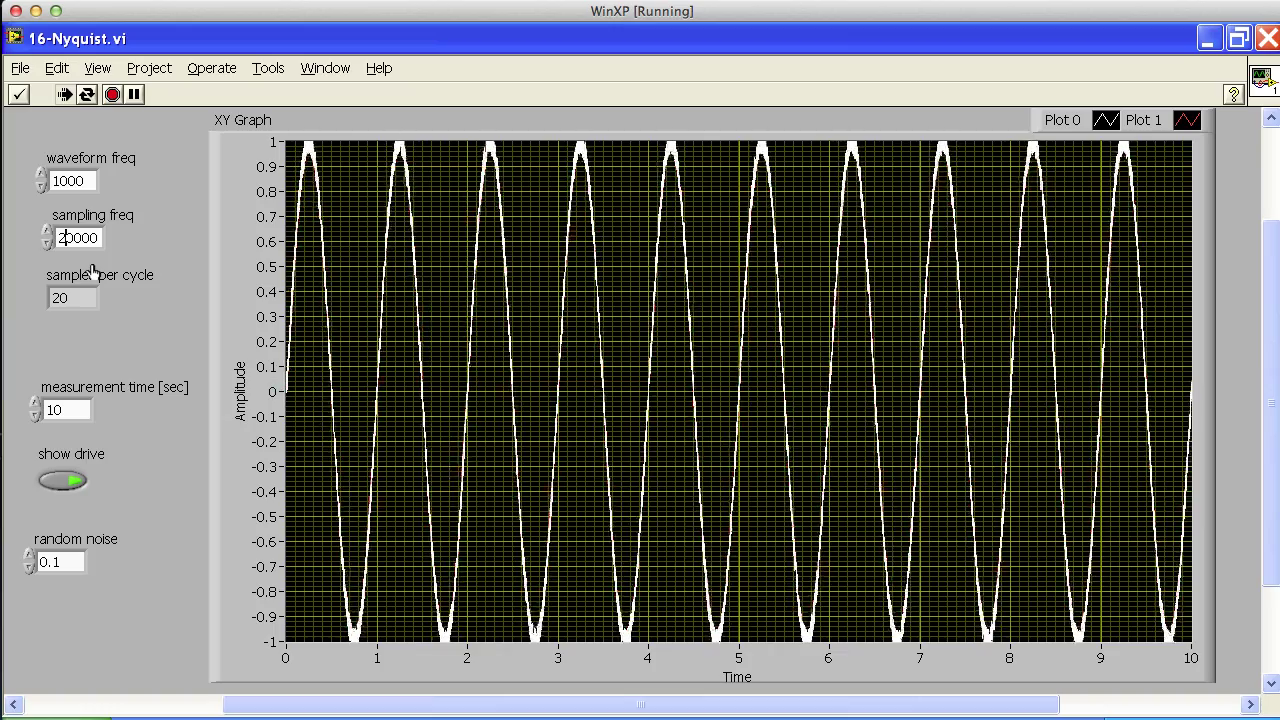
key("Down")
key("Down")
key("Down")
key("Down")
key("Down")
key("Down")
key("Down")
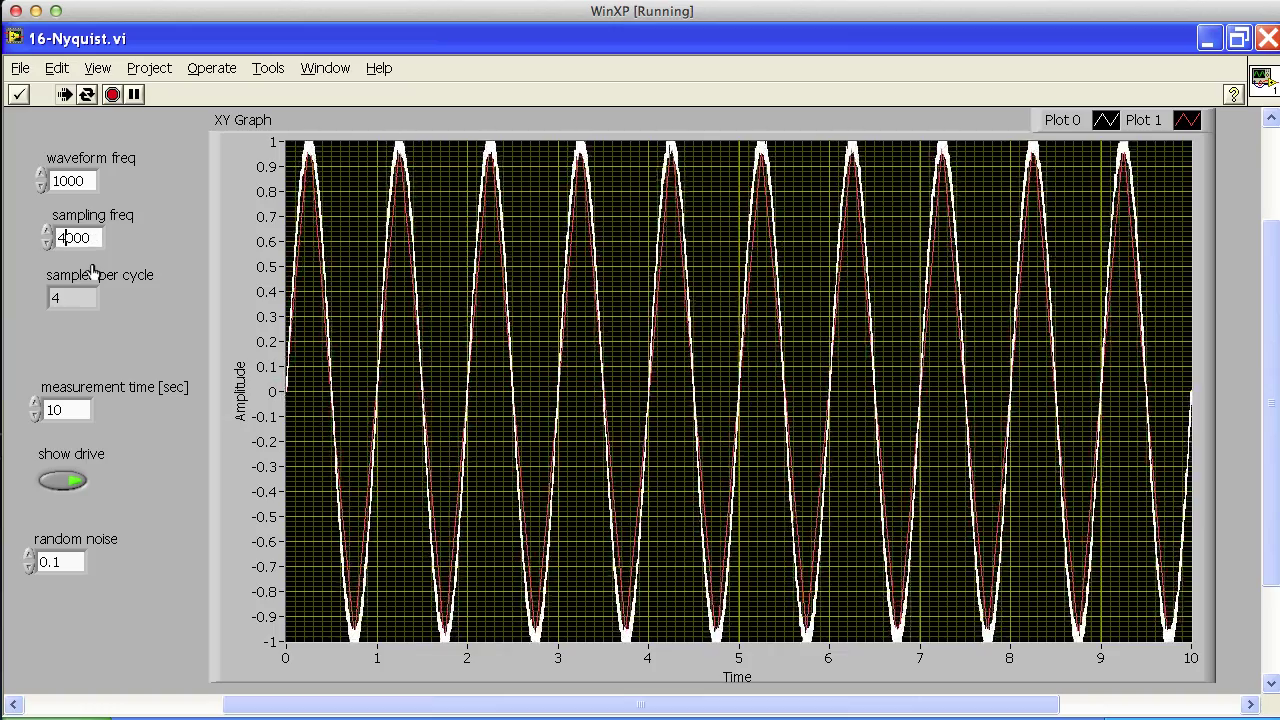
Reduce the sampling frequency to 1100 and on to 900 with the drive signal displayed
key("Down")
key("Down")
key("Down")
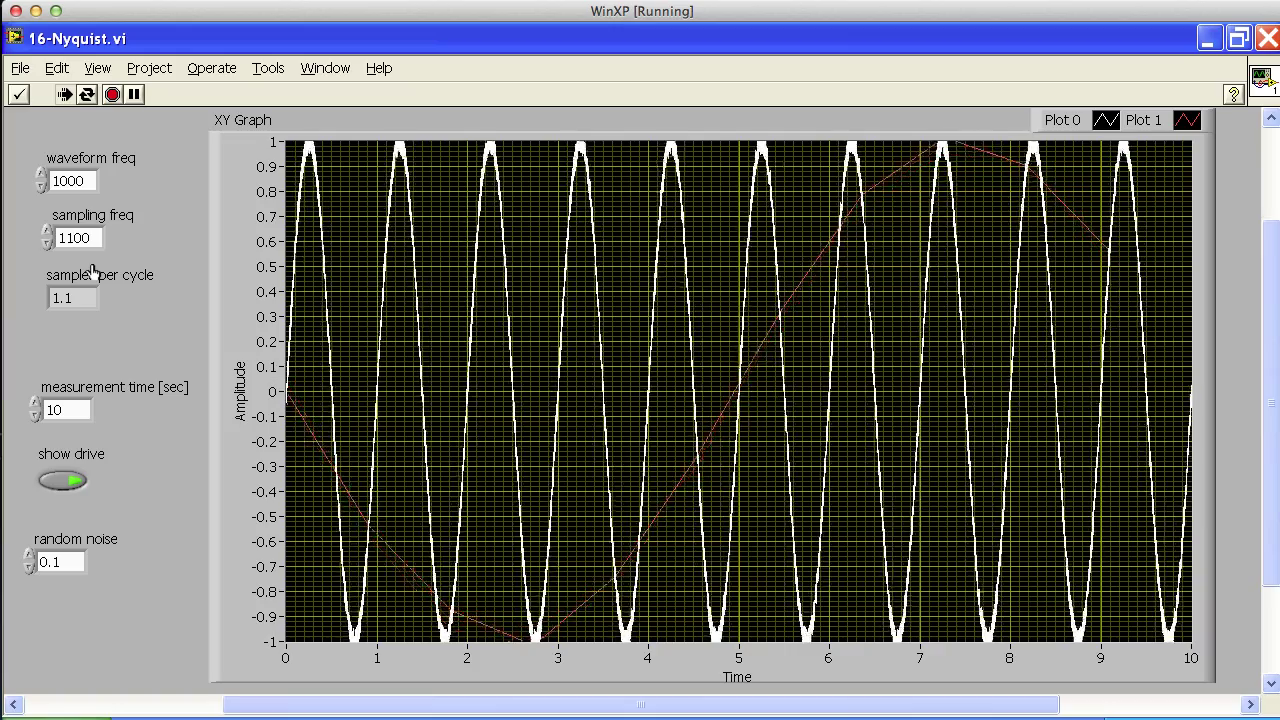
key("Down")
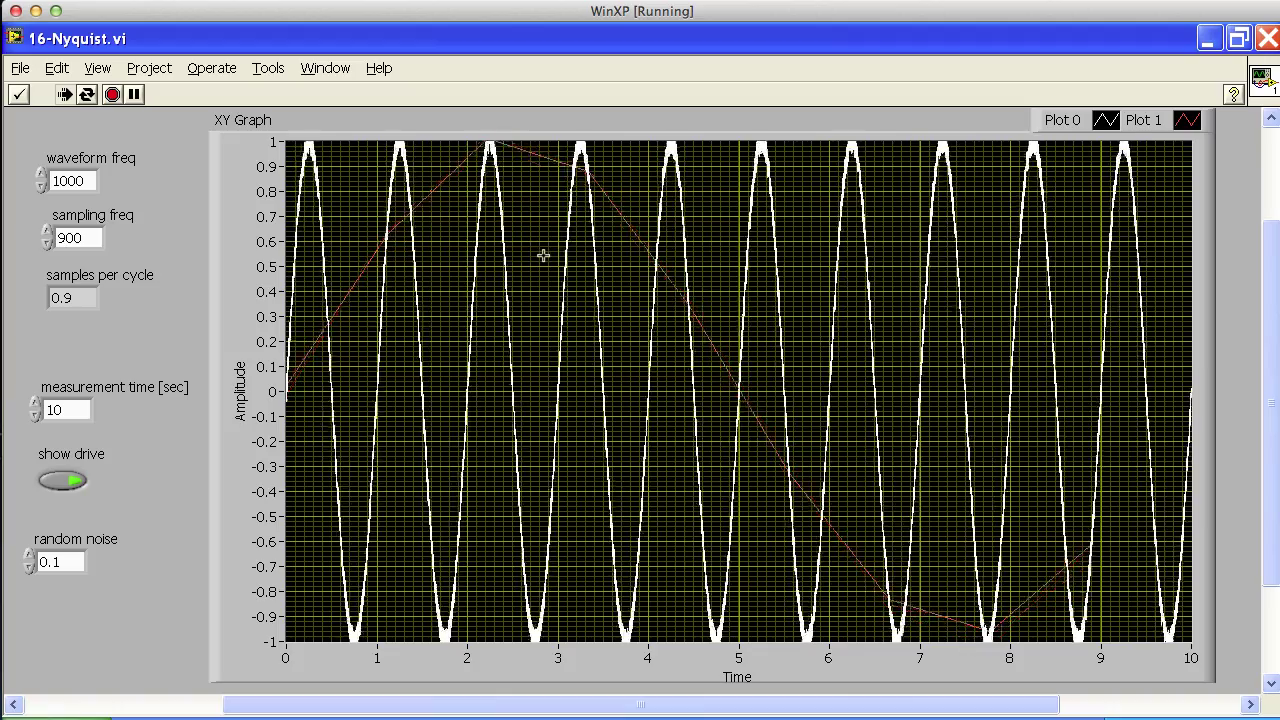
Set the sampling frequency to 800, 700 and 600 in turn to compare the aliased waveforms
left_click(66, 238)
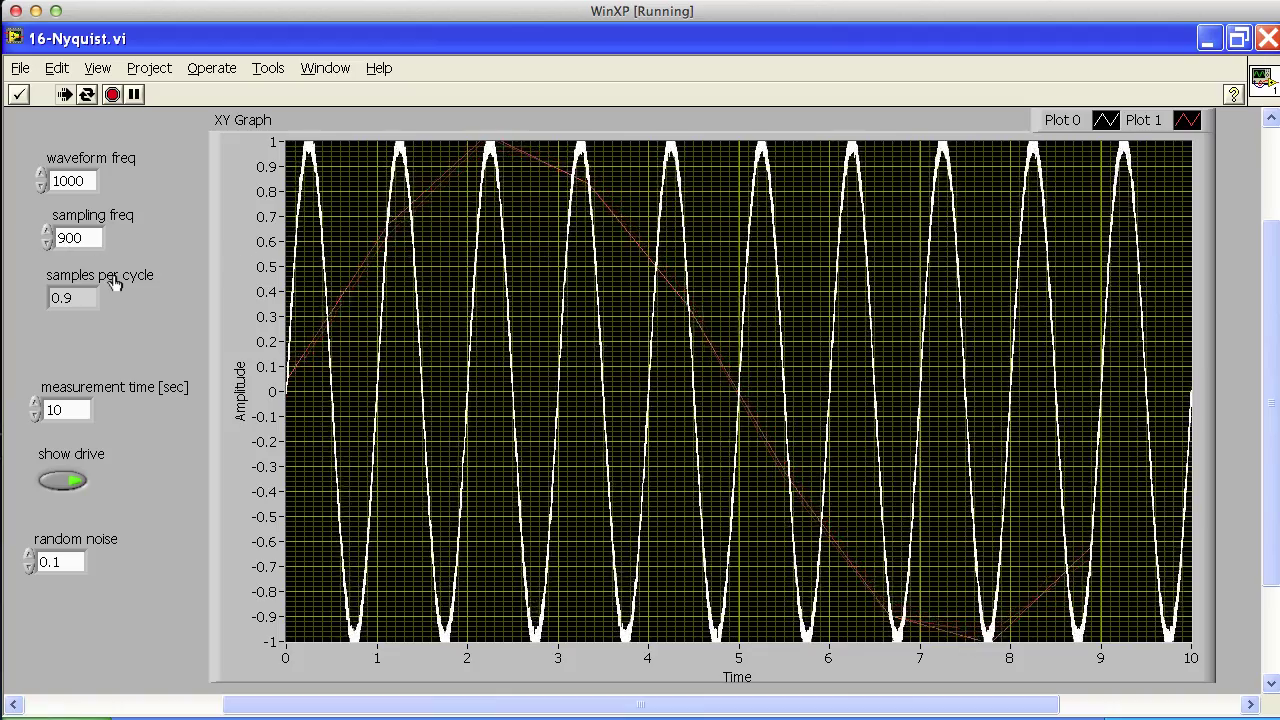
key("BackSpace")
type("8")
key("Return")
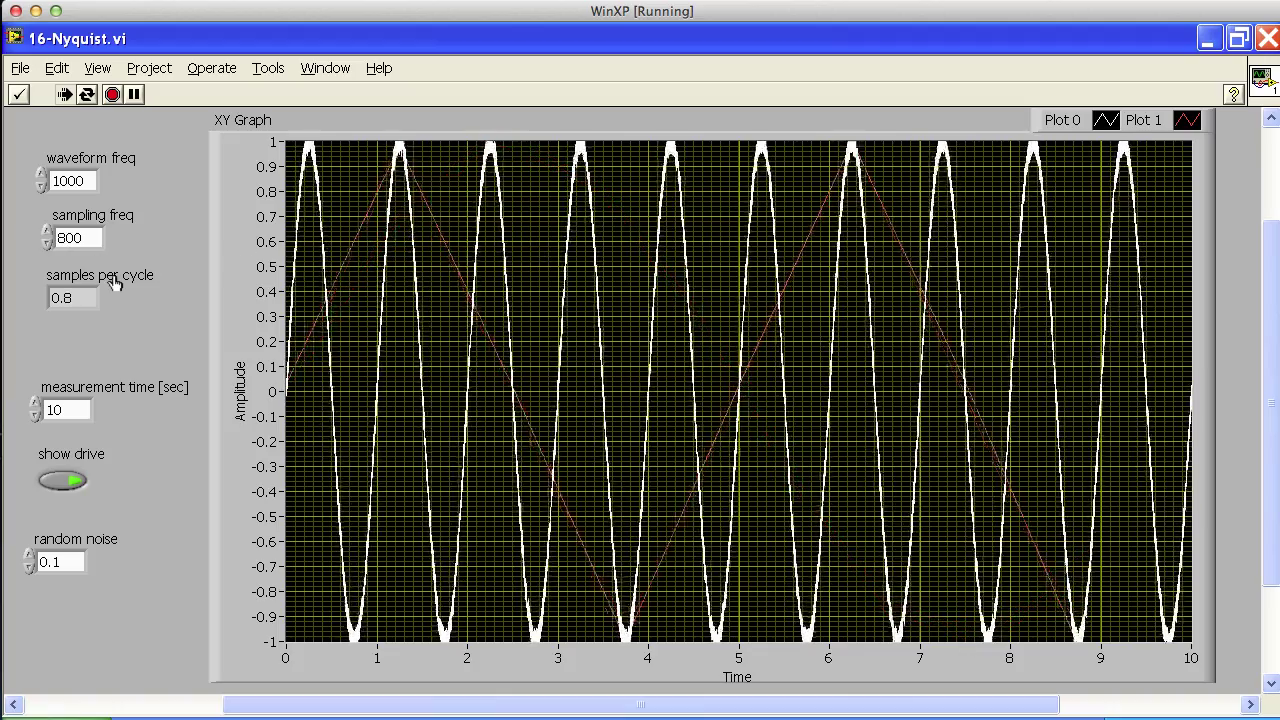
type("7")
key("Return")
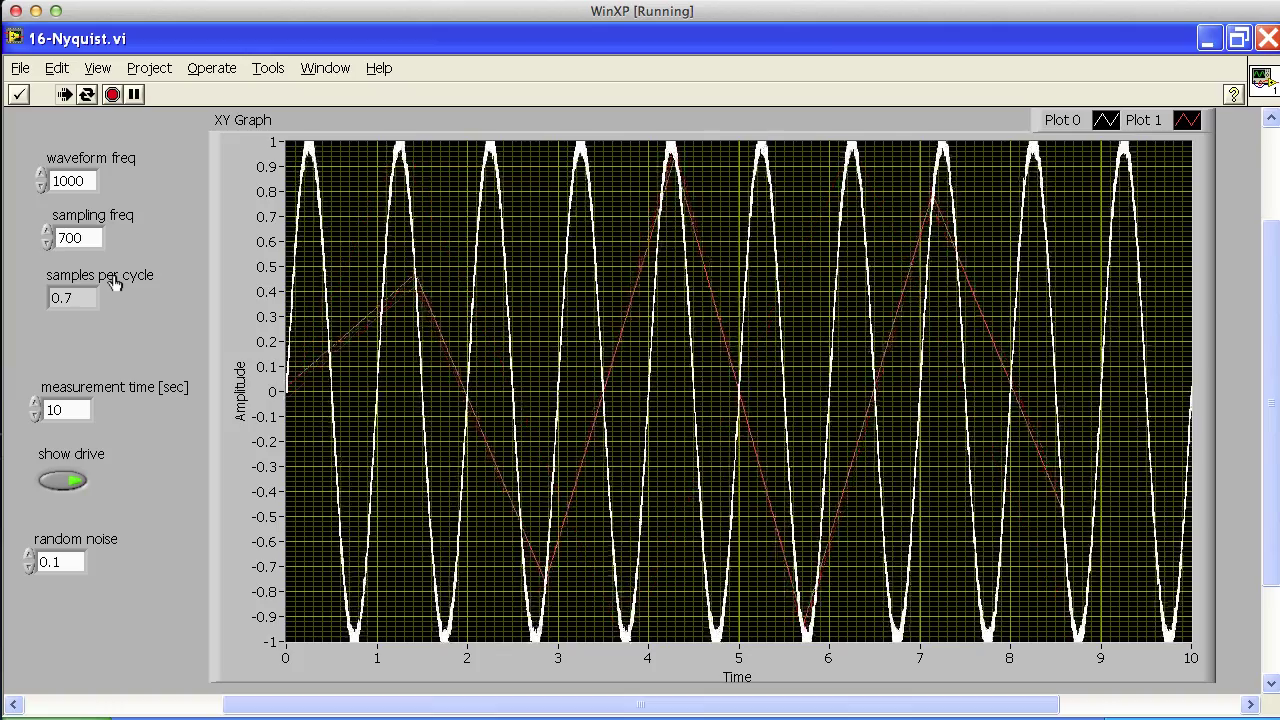
key("BackSpace")
type("6")
key("Return")
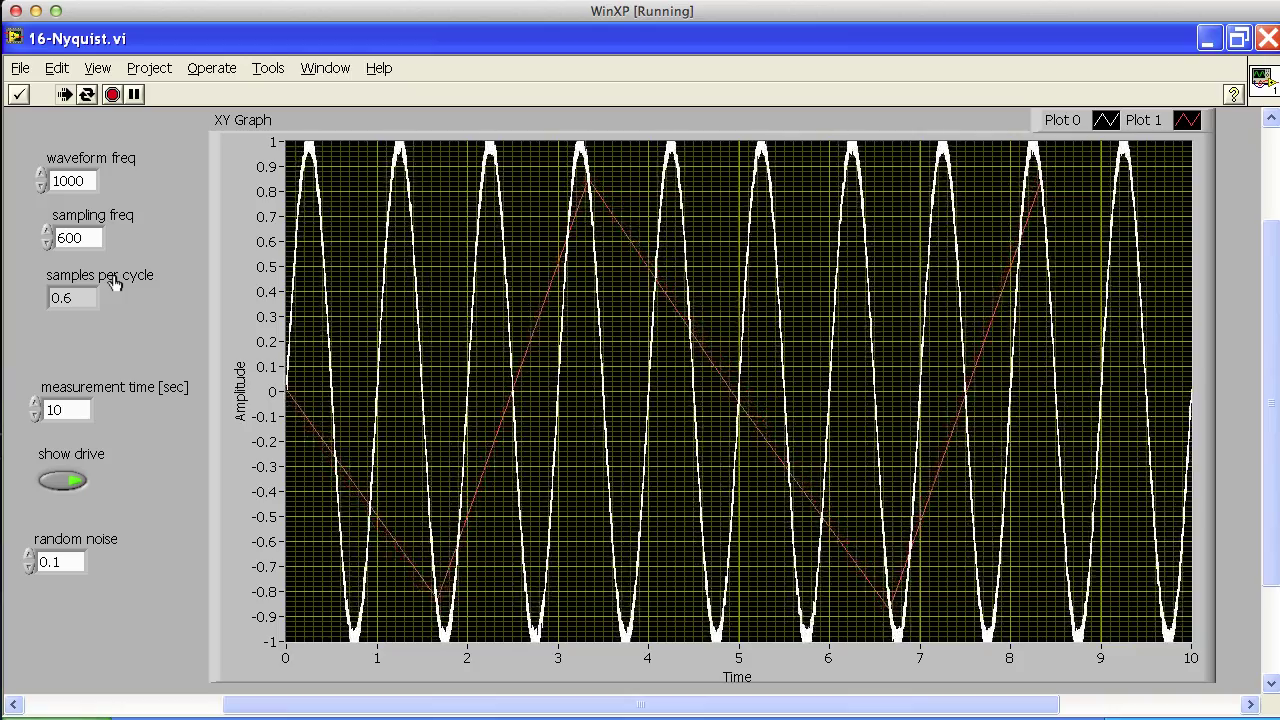
Set the sampling frequency back to 900 and raise it to 1000 to match the waveform frequency
key("BackSpace")
type("9")
key("Return")
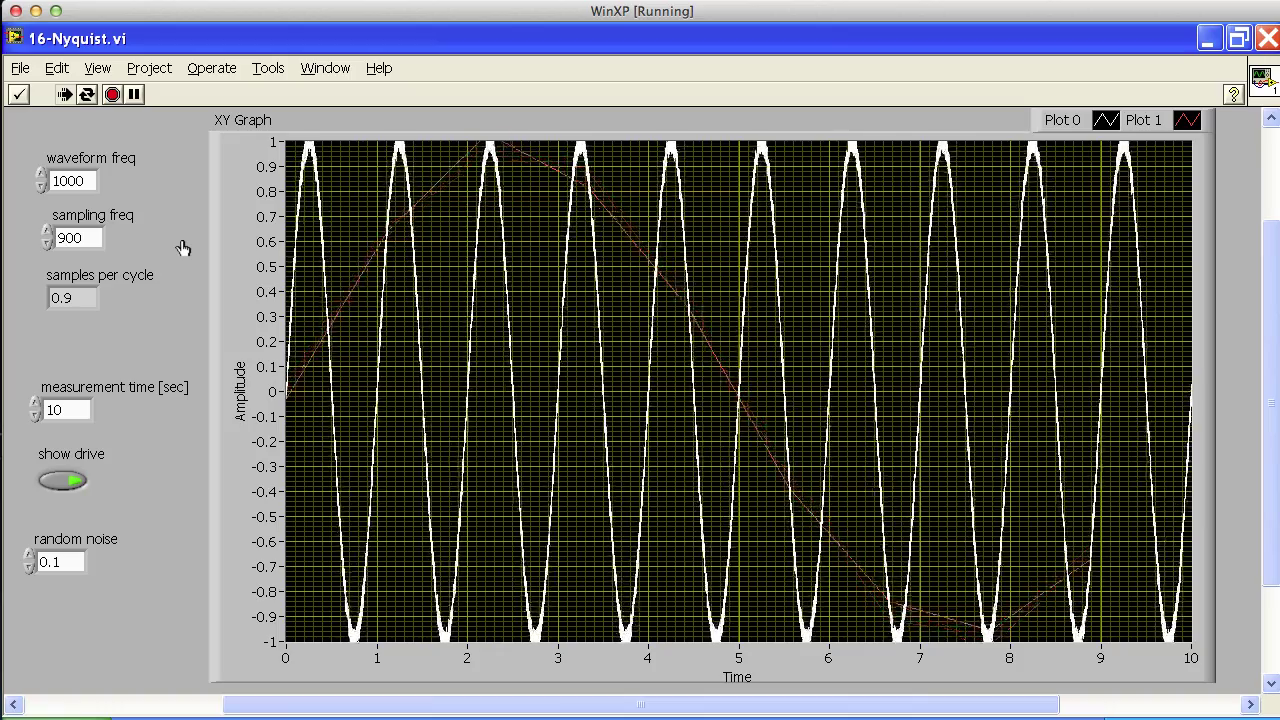
key("Up")
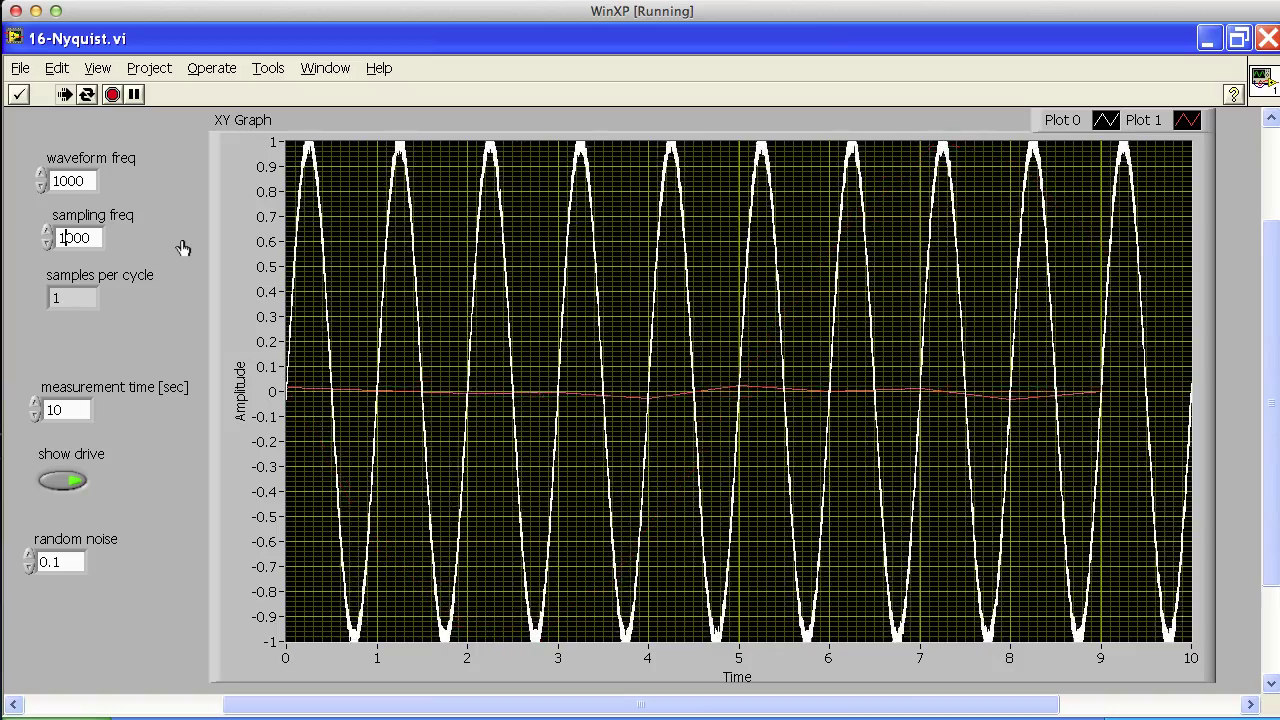
Raise the sampling frequency to 2000 and on to 2100, just above twice the waveform frequency
key("Up")
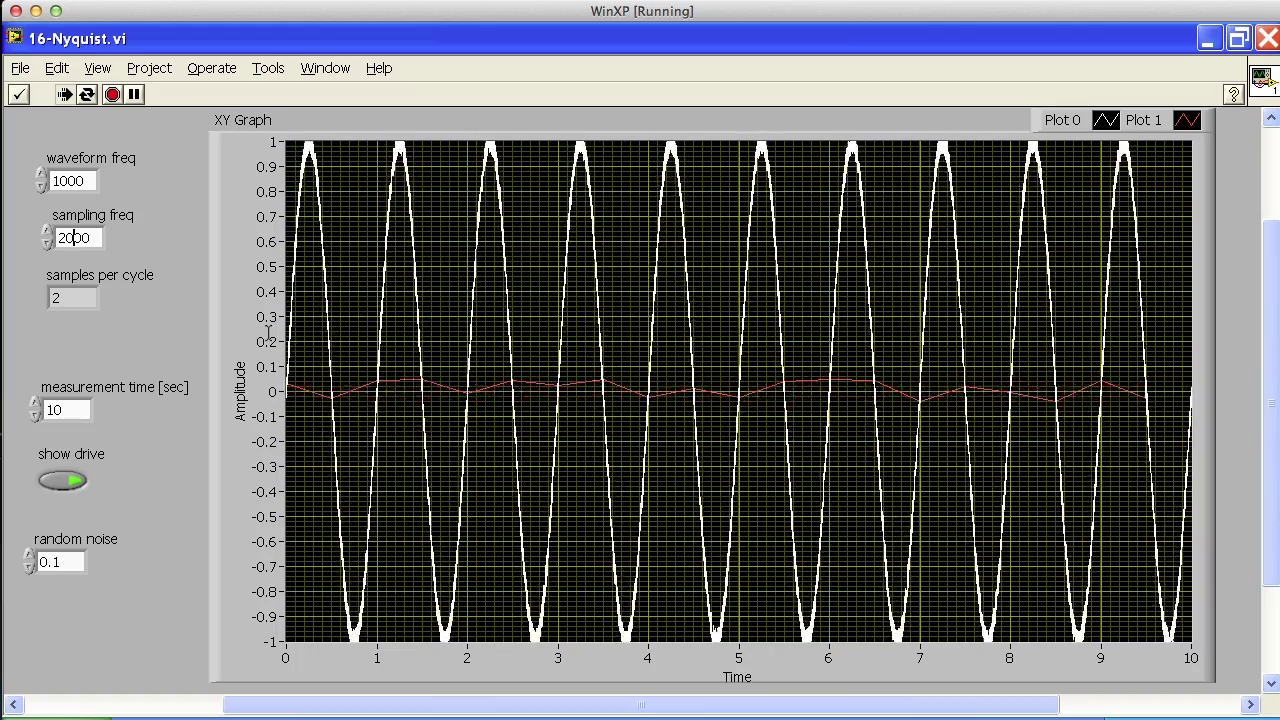
left_click(69, 238)
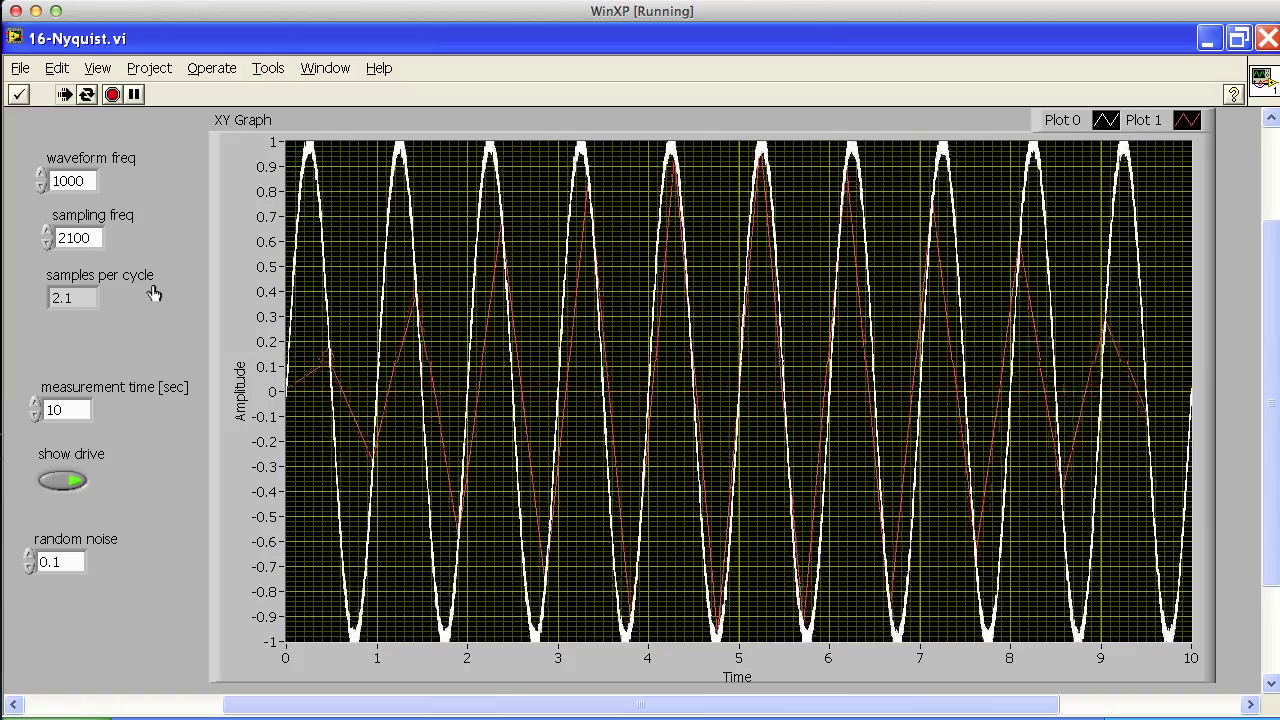
key("BackSpace")
type("2")
key("Return")
key("BackSpace")
type("1")
key("Return")
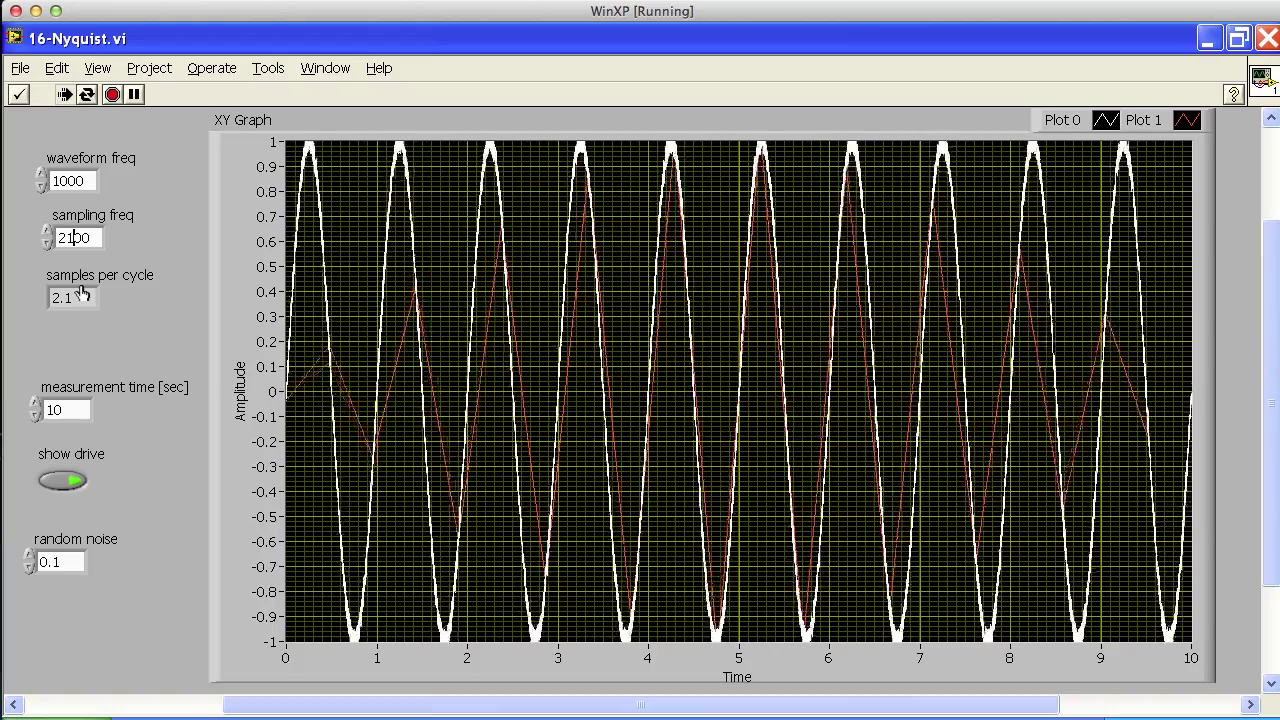
Increase the sampling frequency in steps of 100 up to 3000 to compare the sampled waveform with the drive signal
key("Up")
key("Up")
key("Up")
key("Up")
key("Up")
key("Up")
key("Up")
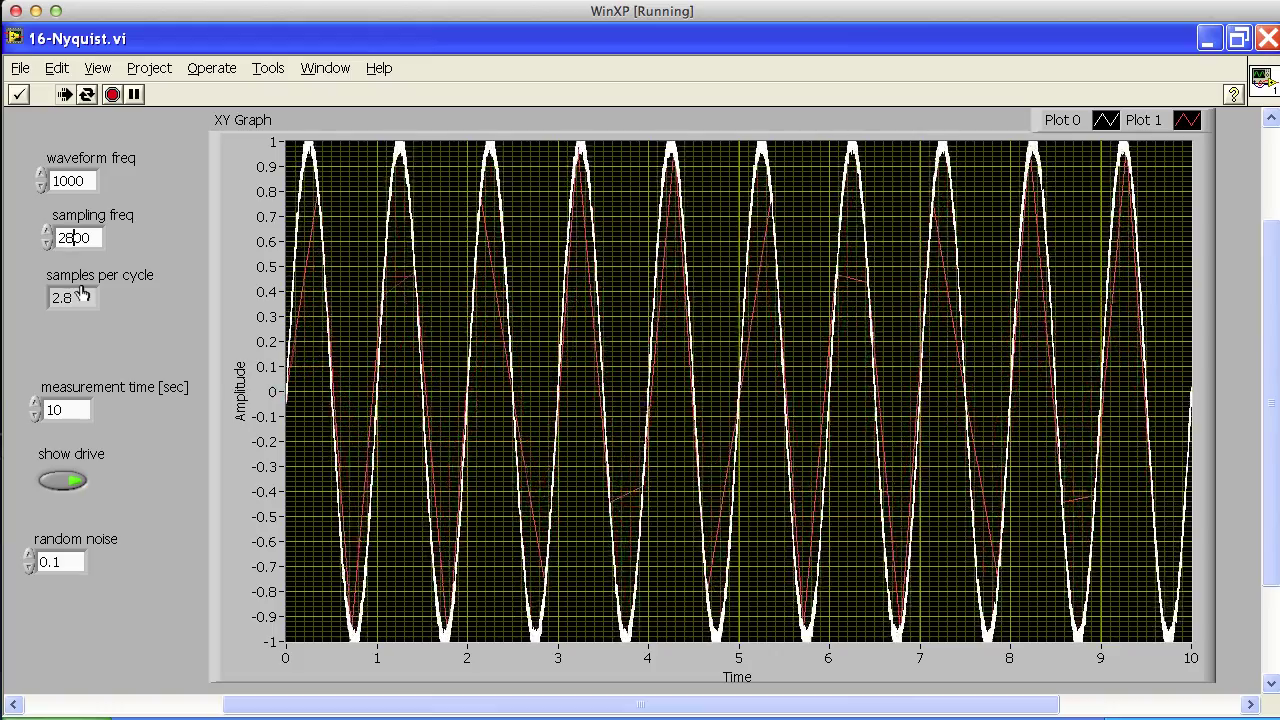
key("Up")
key("Up")
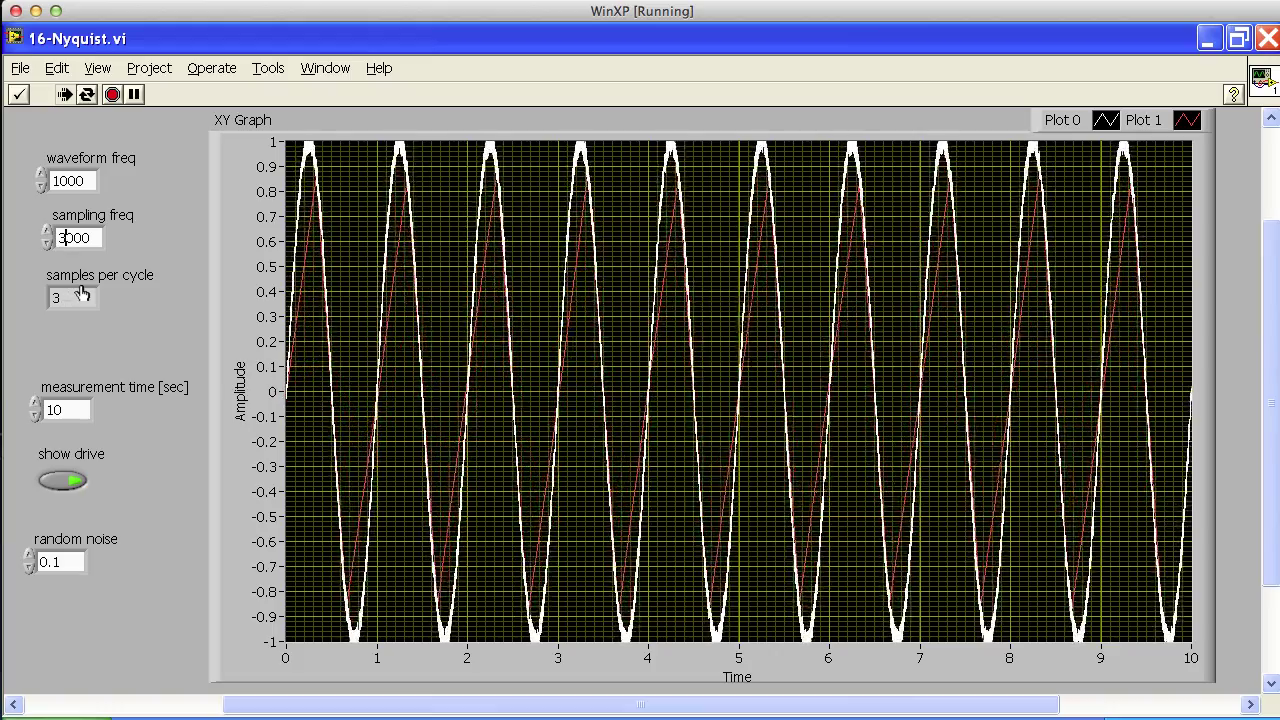
Raise the sampling frequency in steps of 1000 to 5000 and on to 10000
key("Left")
key("Up")
key("Up")
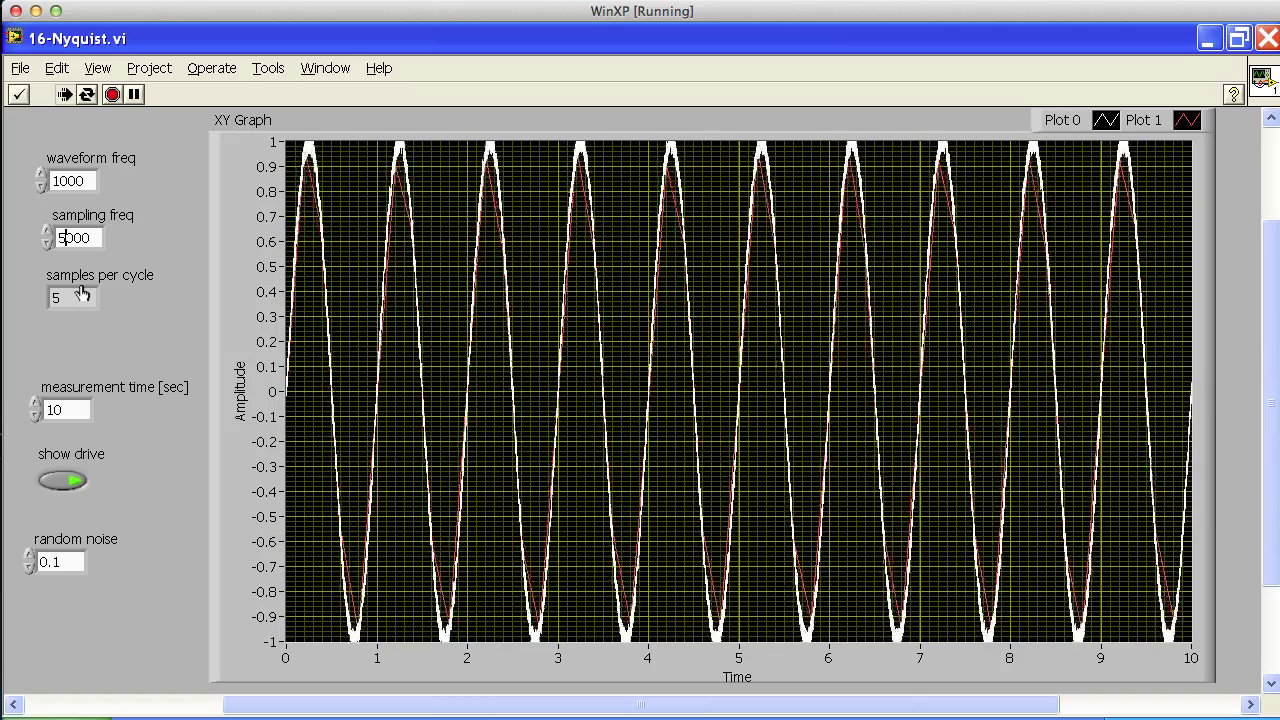
key("Up")
key("Up")
key("Up")
key("Up")
key("Up")
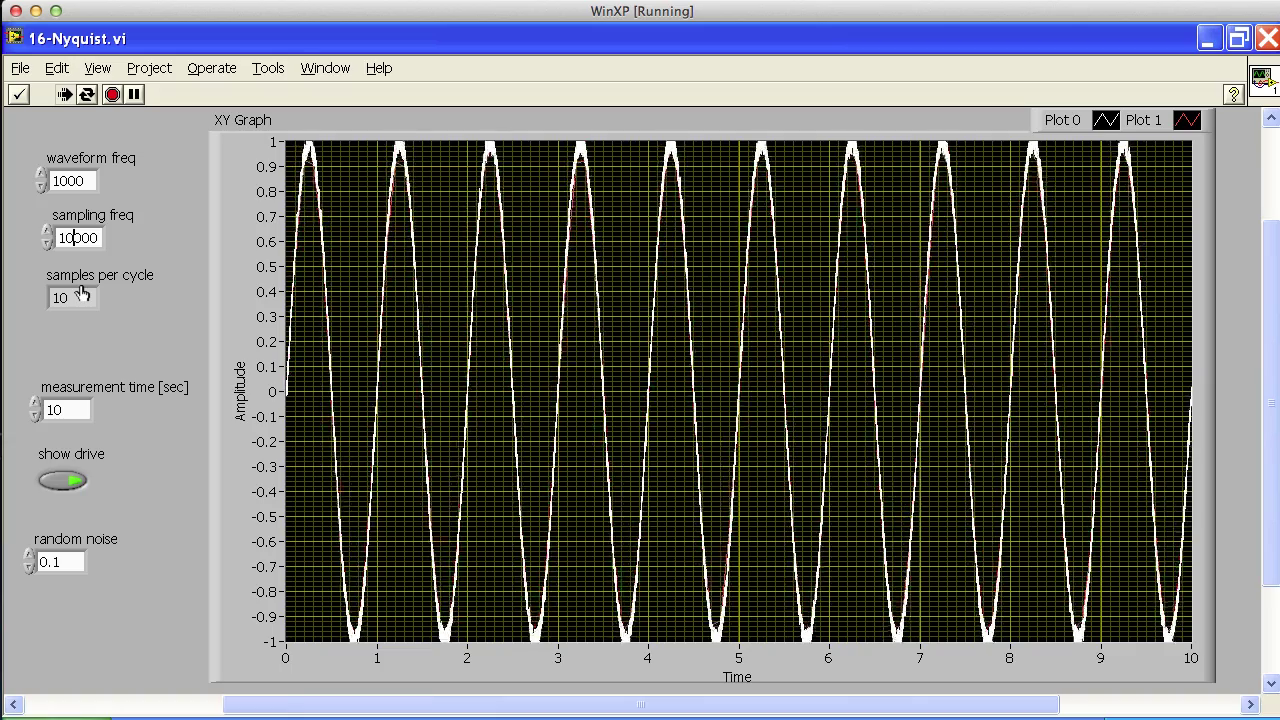
Hide the drive signal to view the sampled data alone, show it again, and set the sampling frequency to 1100
left_click(62, 484)
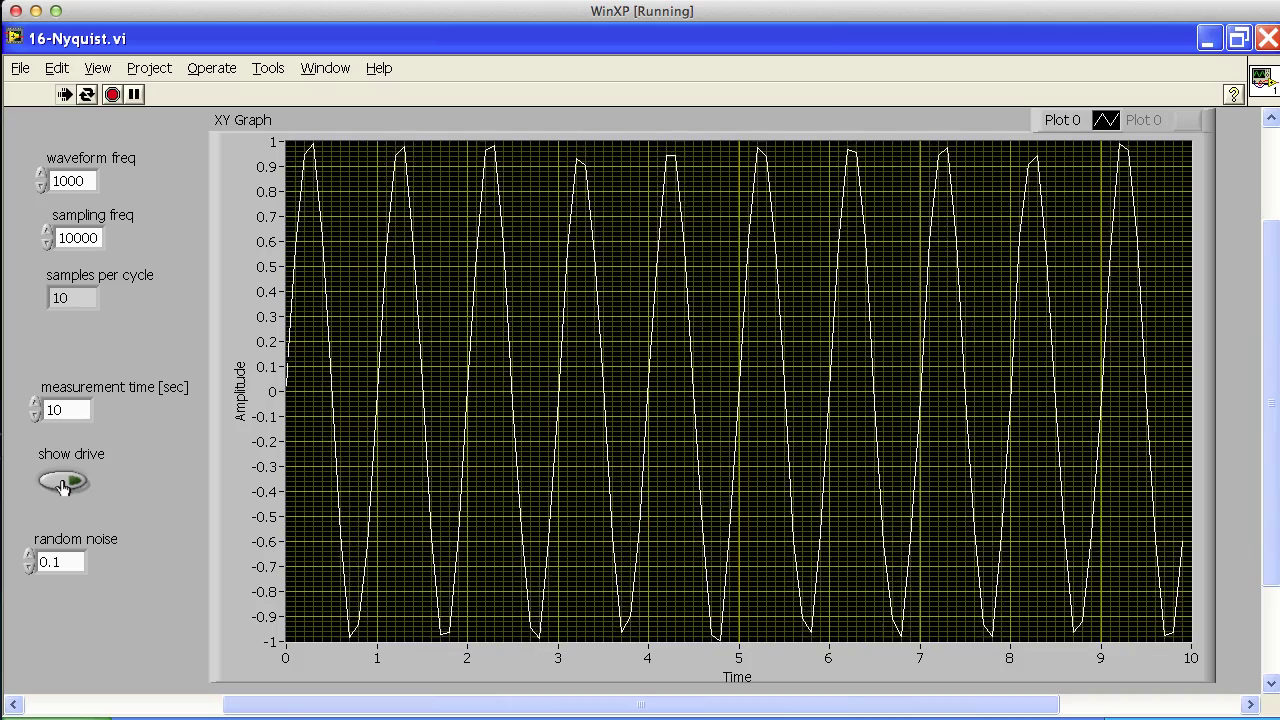
left_click(62, 484)
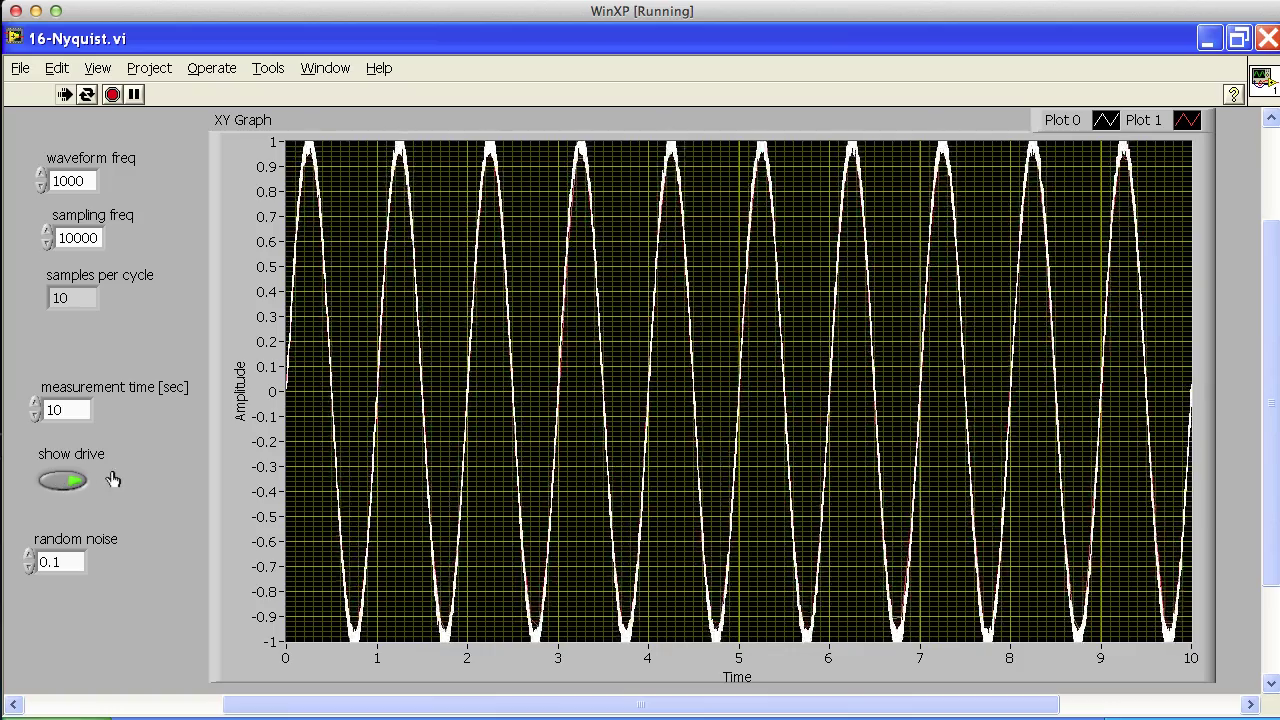
double_click(80, 239)
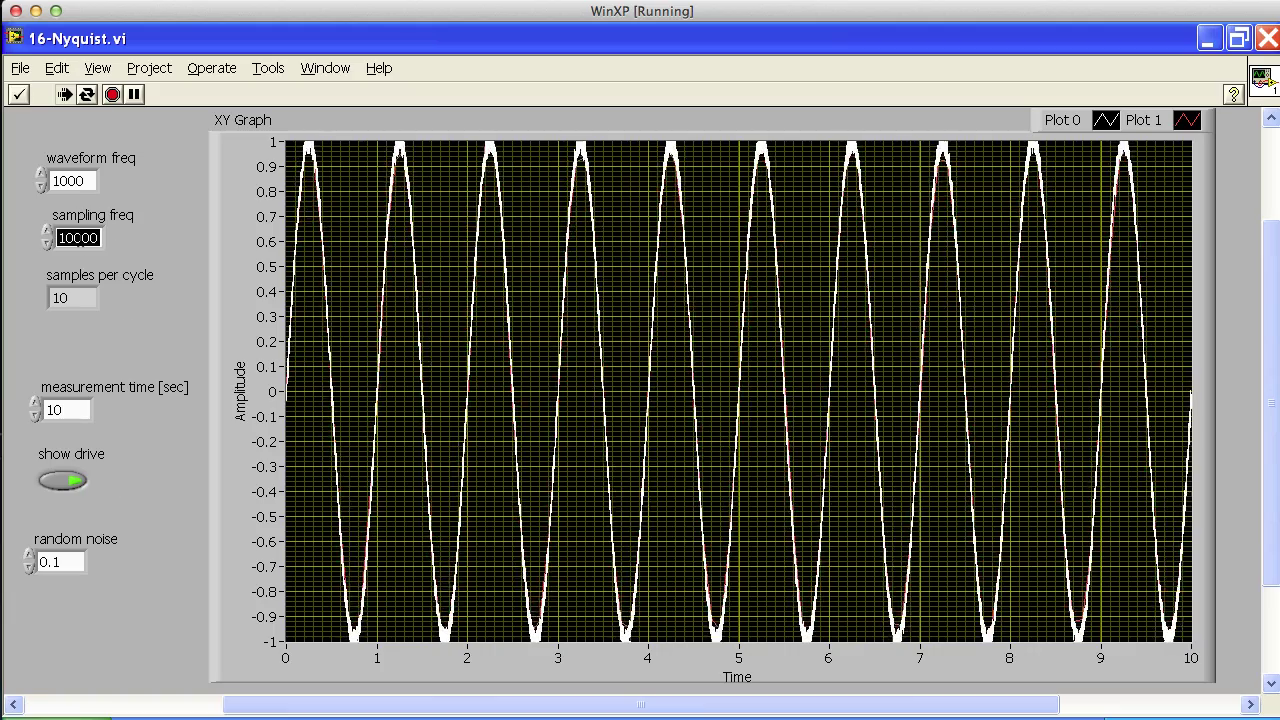
type("1100")
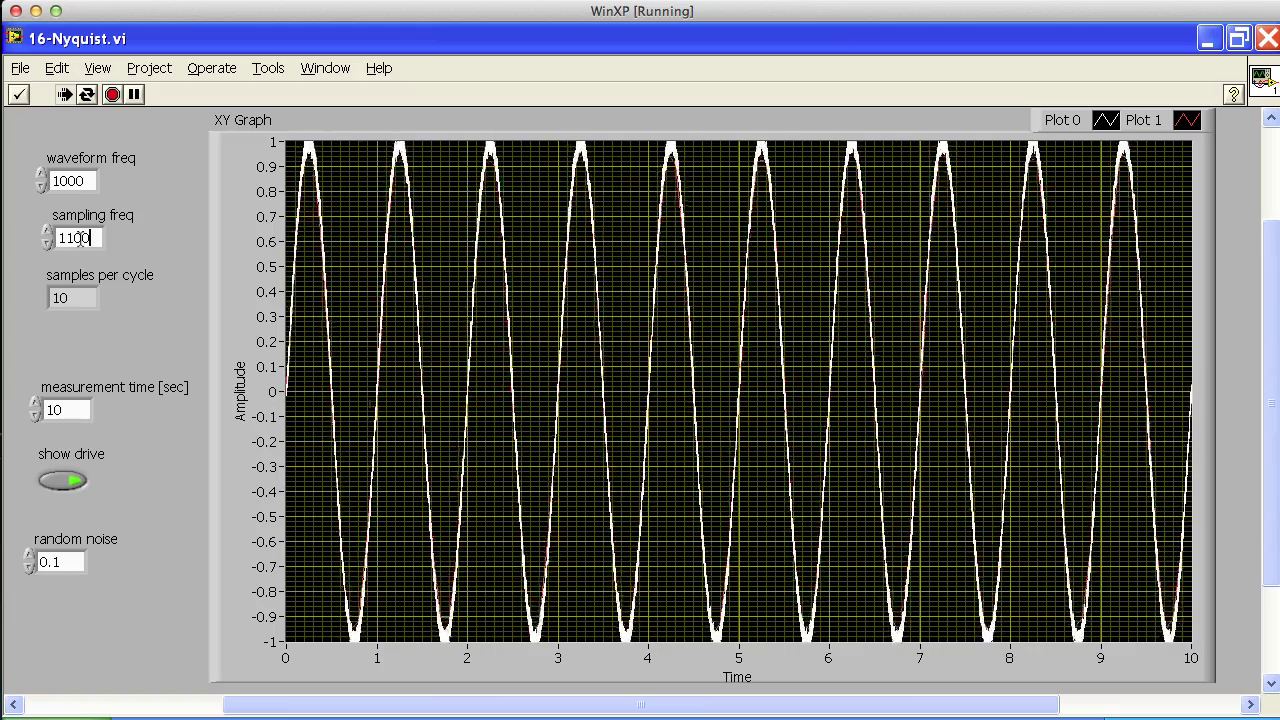
key("Return")
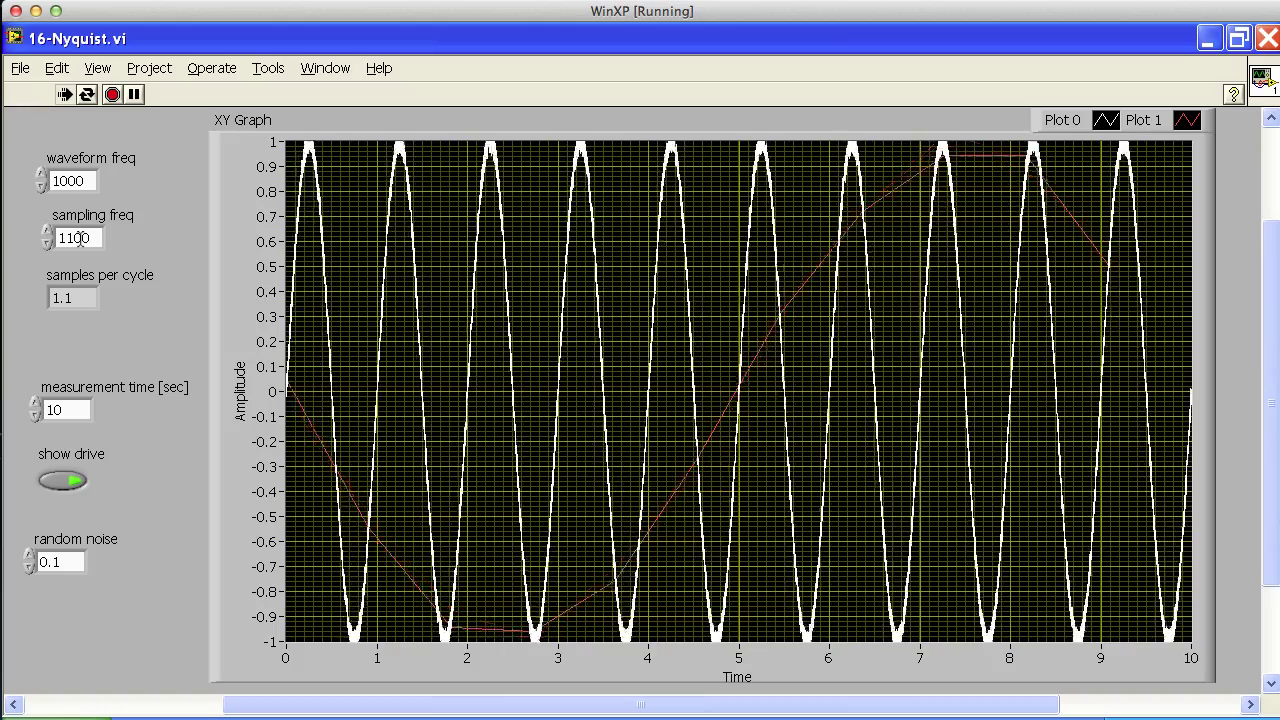